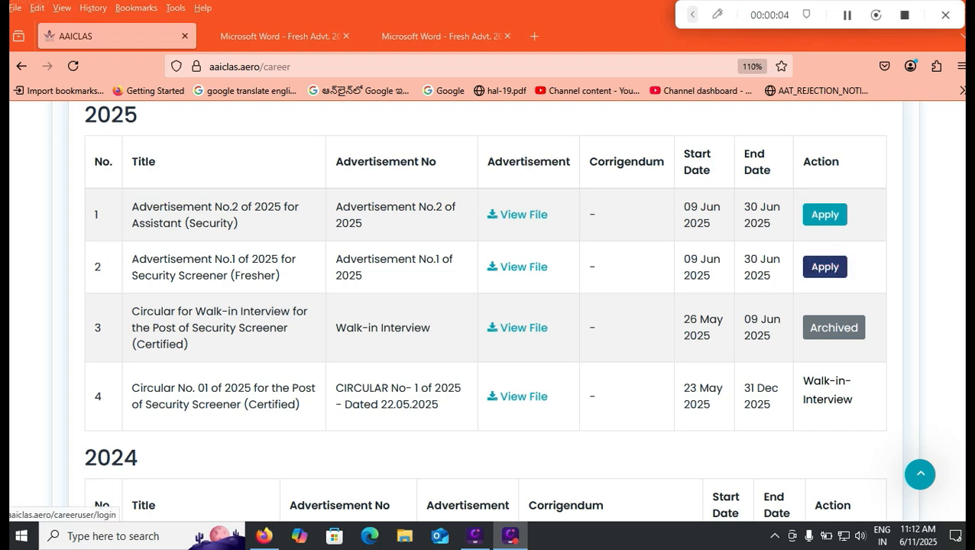
# - Apply for the Security Screener (Fresher) post under Advertisement No.1 of 2025 and go on to the career login page
pyautogui.click(825, 266)
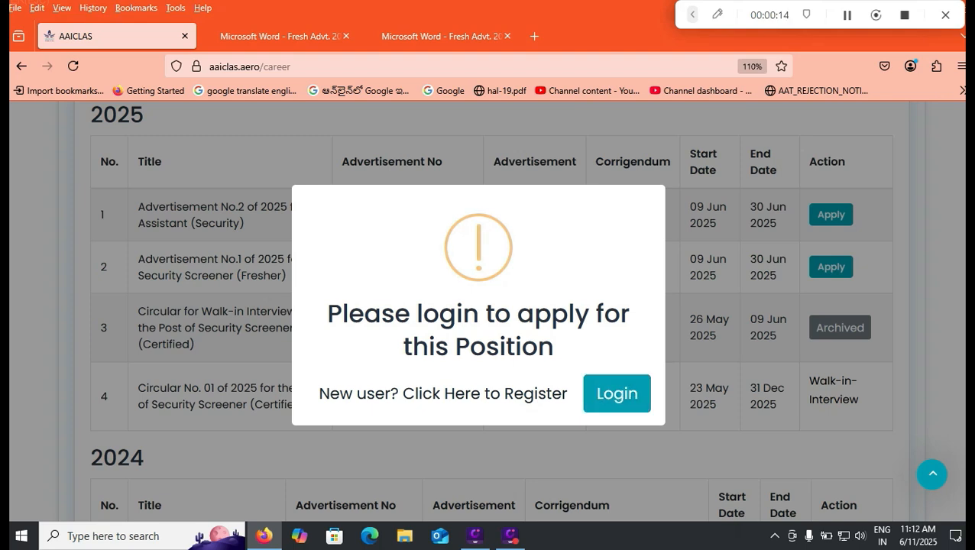
pyautogui.click(617, 393)
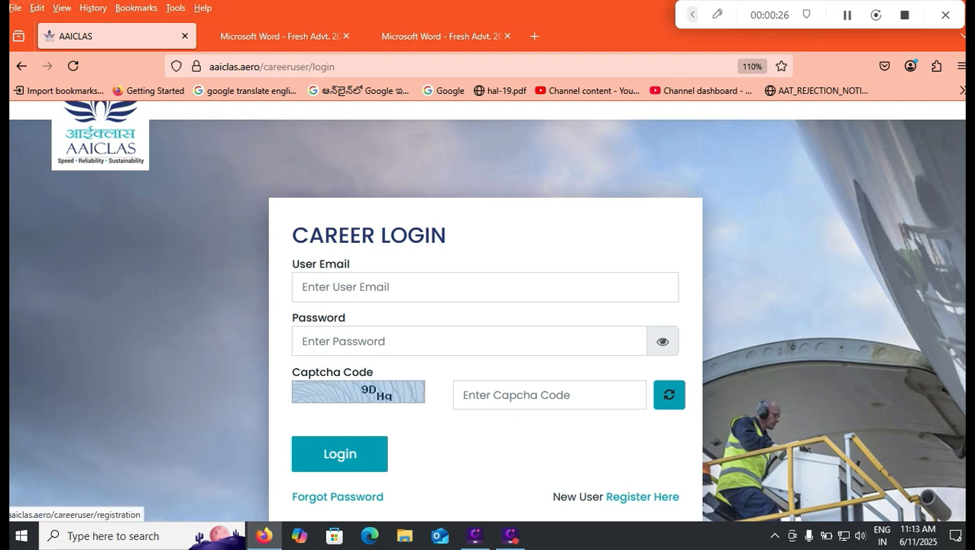
pyautogui.click(692, 14)
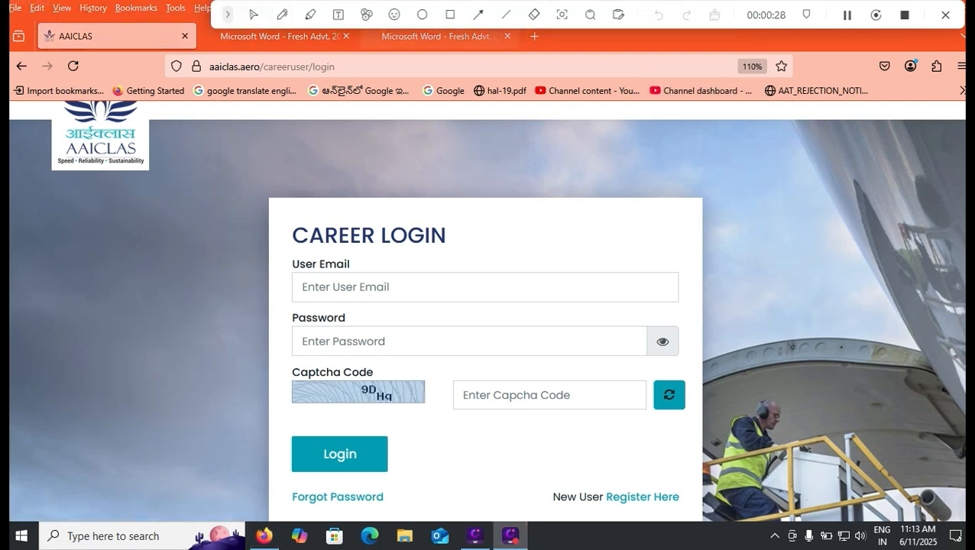
pyautogui.click(450, 15)
pyautogui.moveTo(515, 464); pyautogui.dragTo(694, 521)
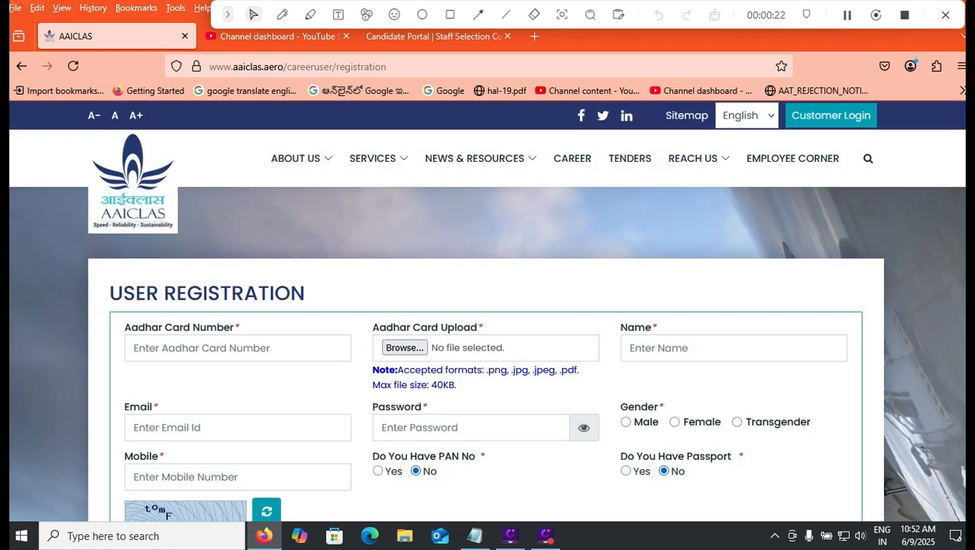
# - Go through the Aadhar card number and name fields of the registration form and set the gender to Male
pyautogui.scroll(-3, 487, 320)
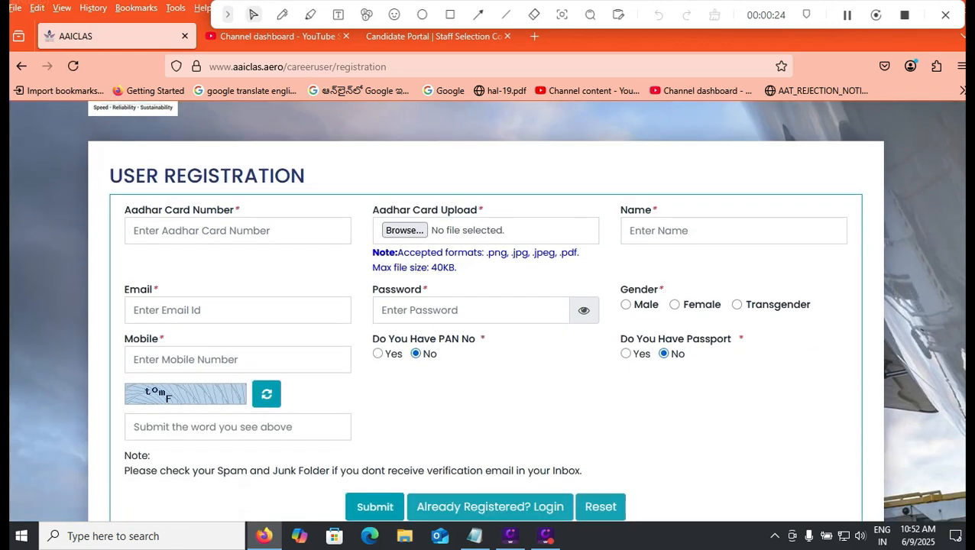
pyautogui.click(238, 231)
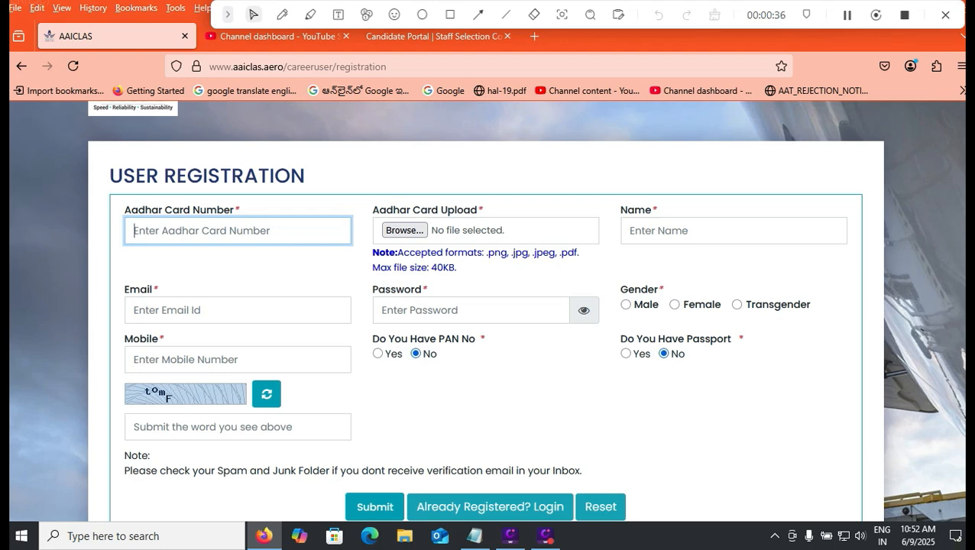
pyautogui.click(687, 231)
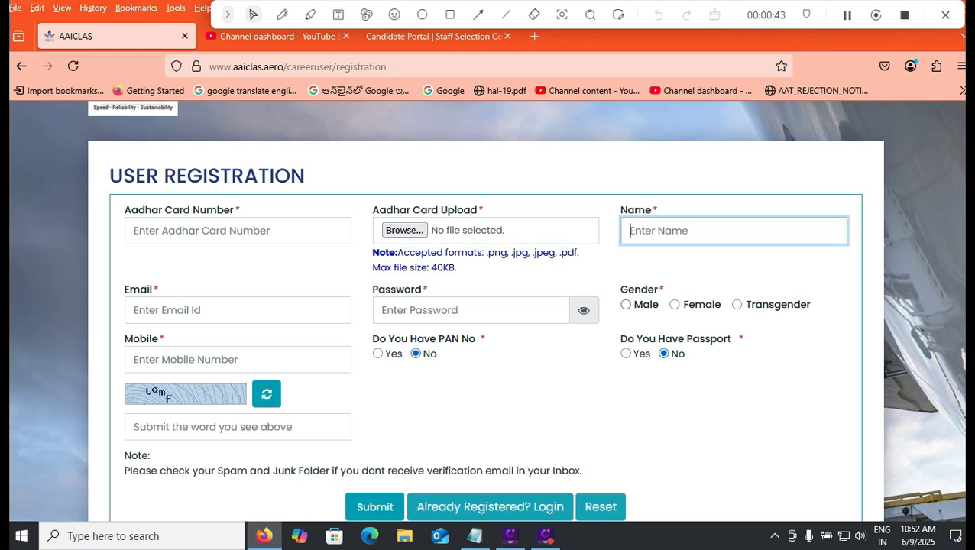
pyautogui.click(625, 305)
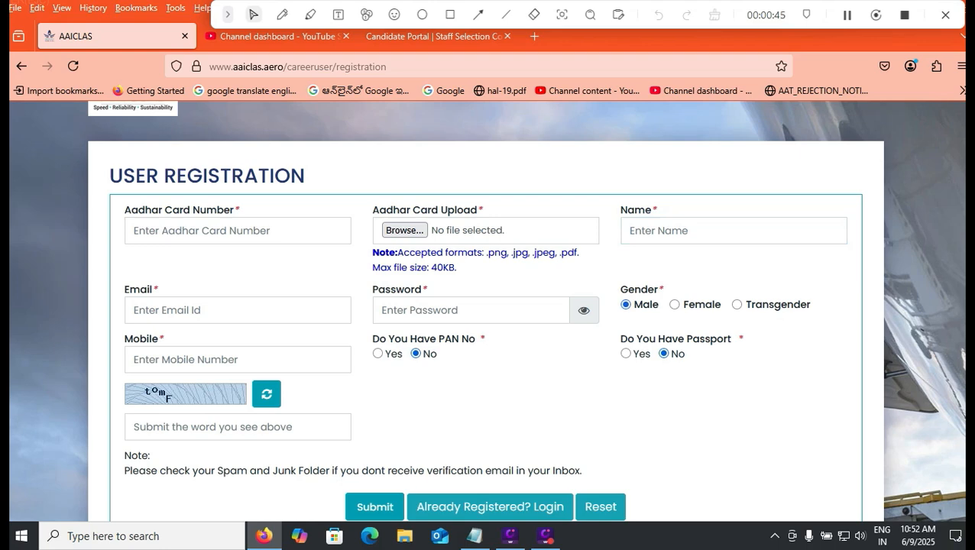
# - Check which extra fields the passport and PAN questions require when answered Yes, returning both answers to No
pyautogui.click(626, 353)
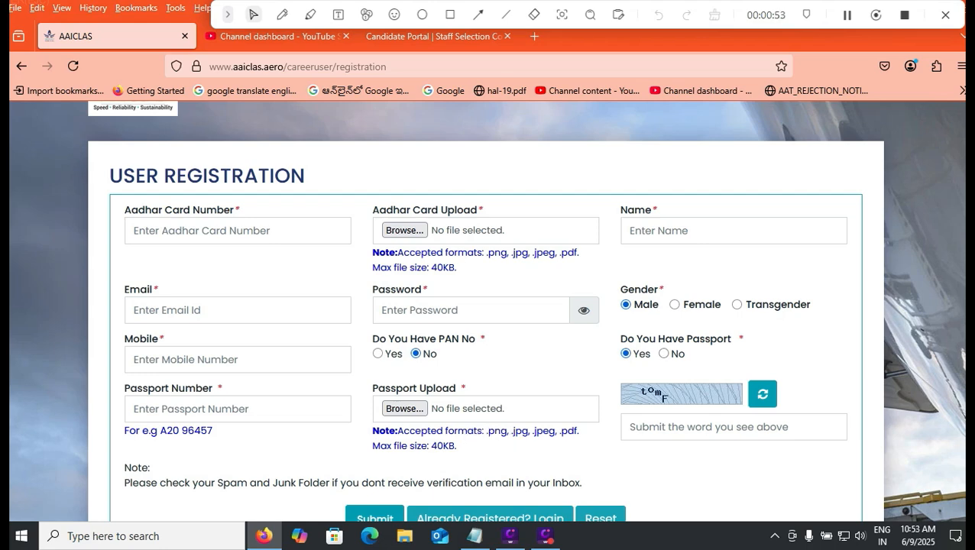
pyautogui.click(663, 353)
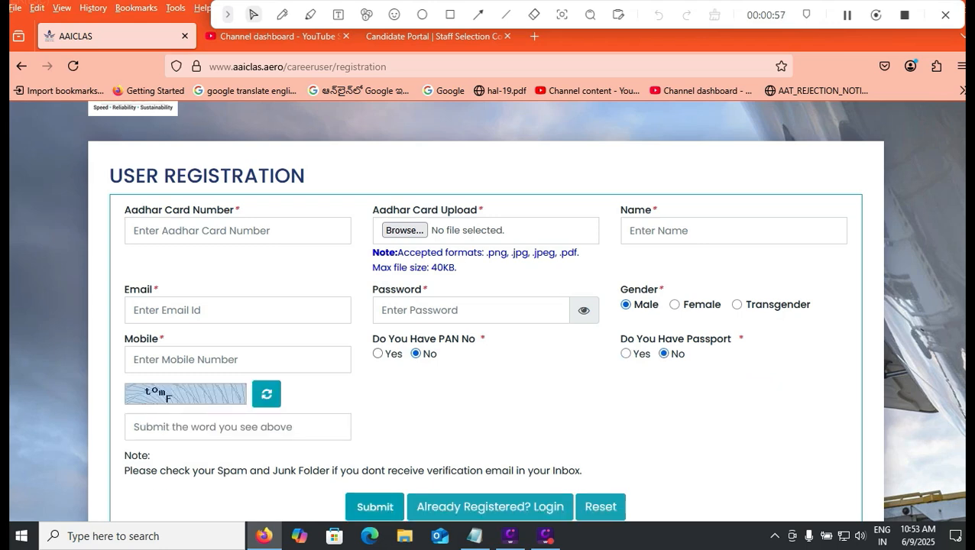
pyautogui.click(378, 353)
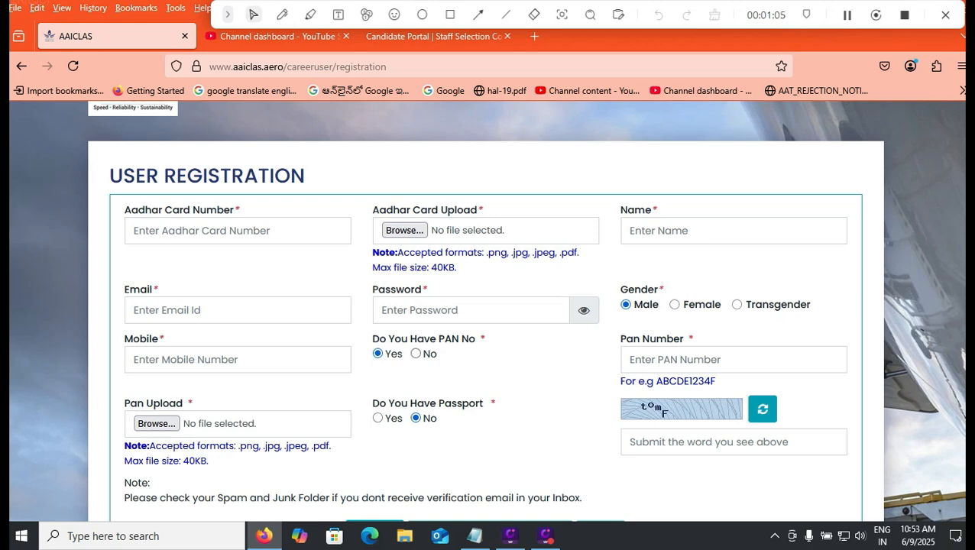
pyautogui.click(415, 353)
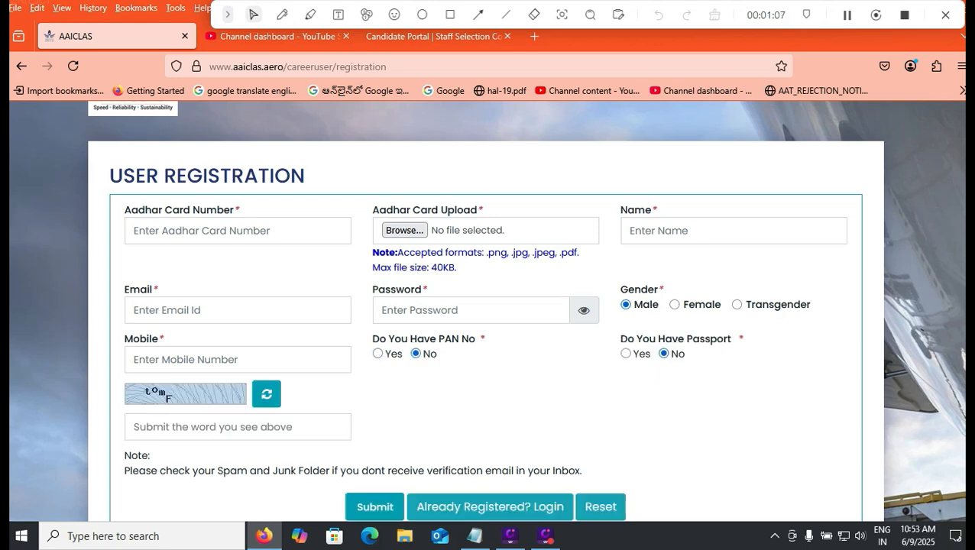
# - Try entering an account password in the registration form's password field
pyautogui.click(470, 310)
pyautogui.write('•••••••')
pyautogui.click(501, 404)
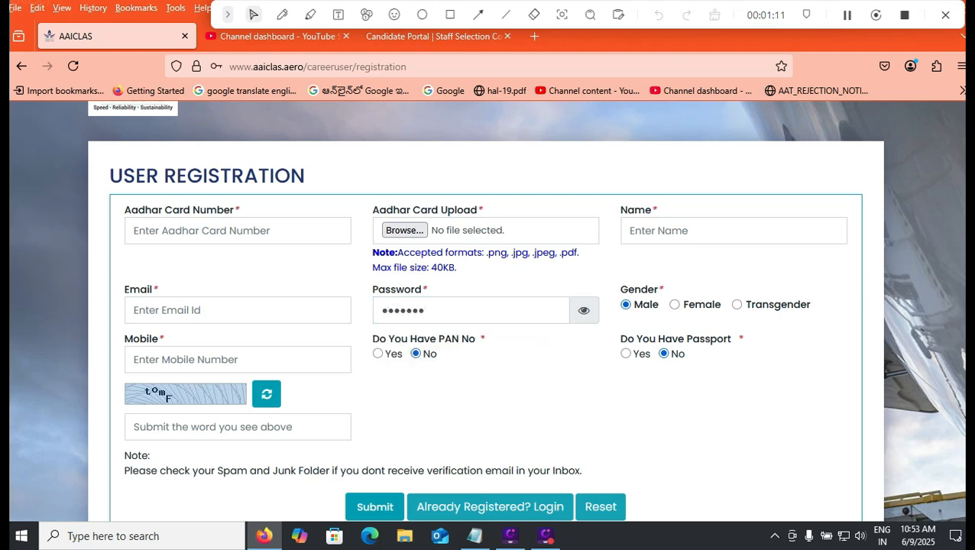
pyautogui.click(471, 310)
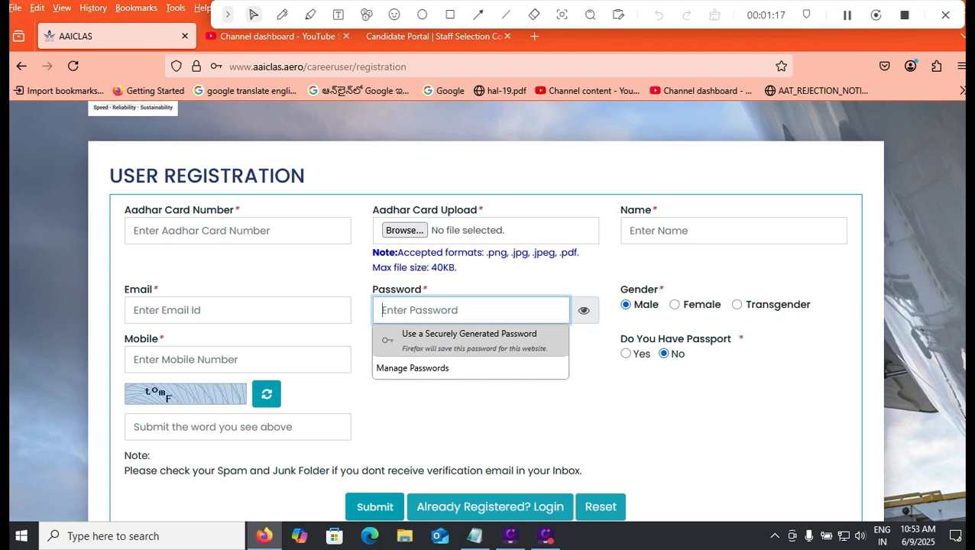
pyautogui.scroll(-1, 486, 311)
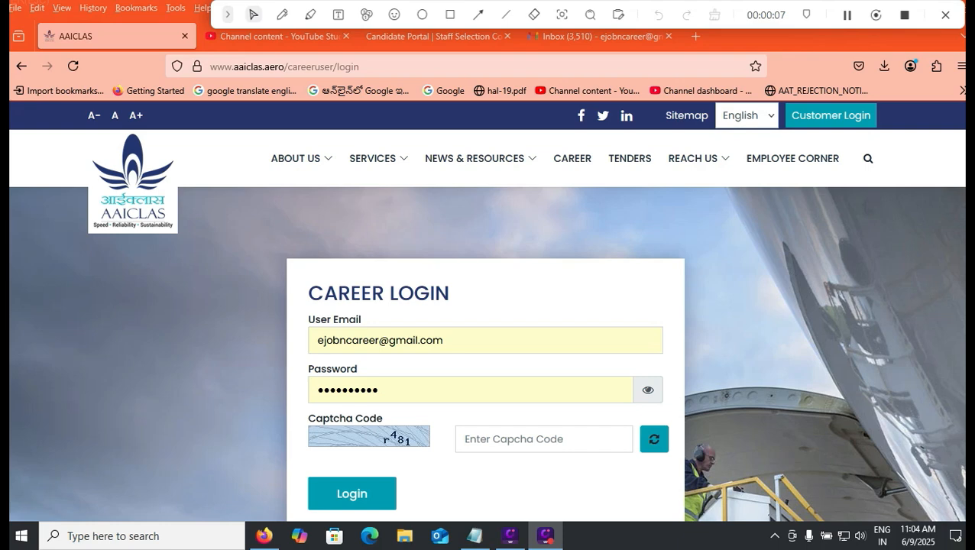
pyautogui.click(21, 67)
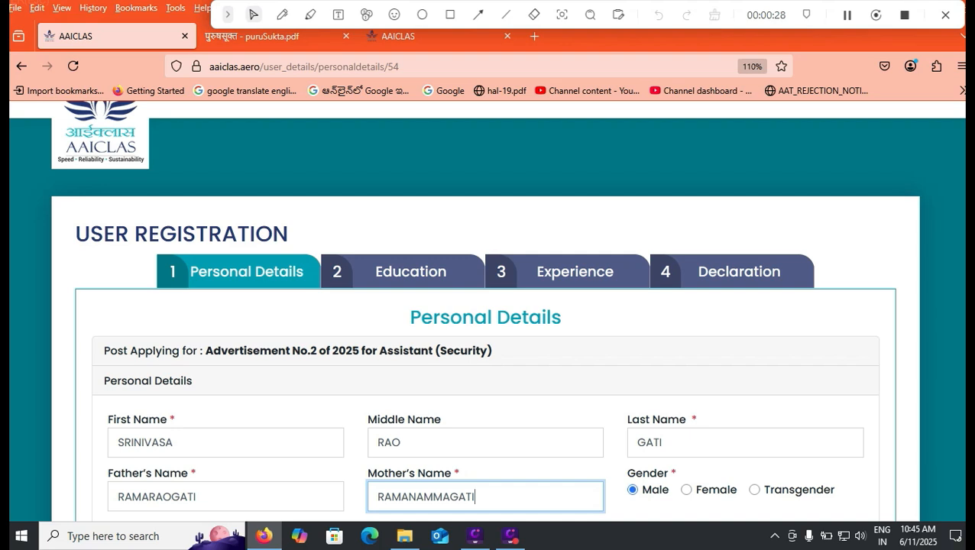
# - Fill in the applicant's date of birth in the Personal Details section
pyautogui.scroll(-4, 486, 305)
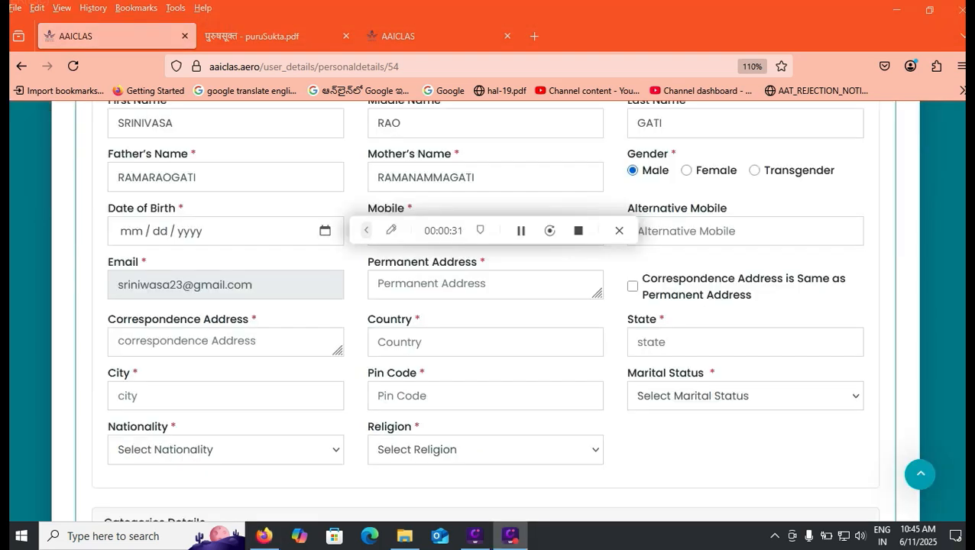
pyautogui.click(325, 231)
pyautogui.click(205, 269)
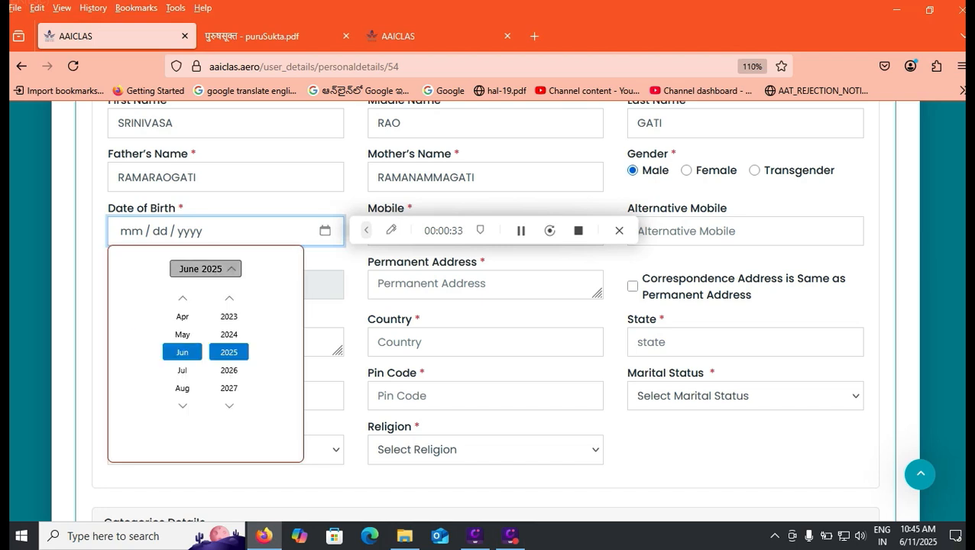
pyautogui.scroll(4, 228, 316)
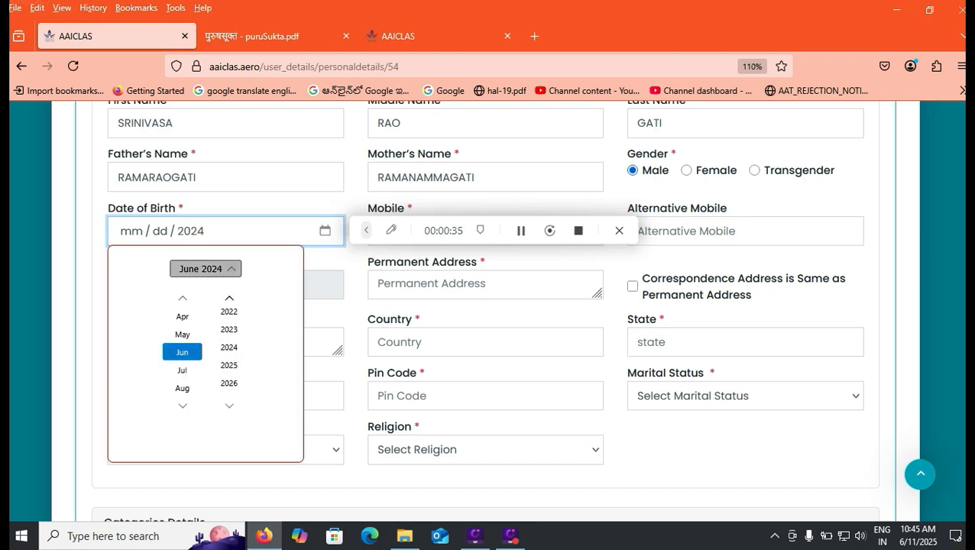
pyautogui.scroll(11, 228, 344)
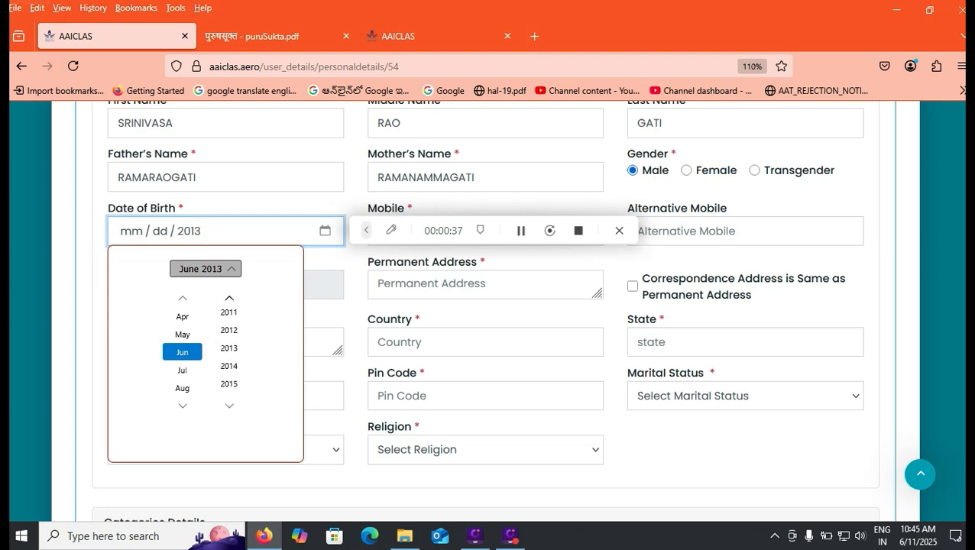
pyautogui.scroll(9, 229, 352)
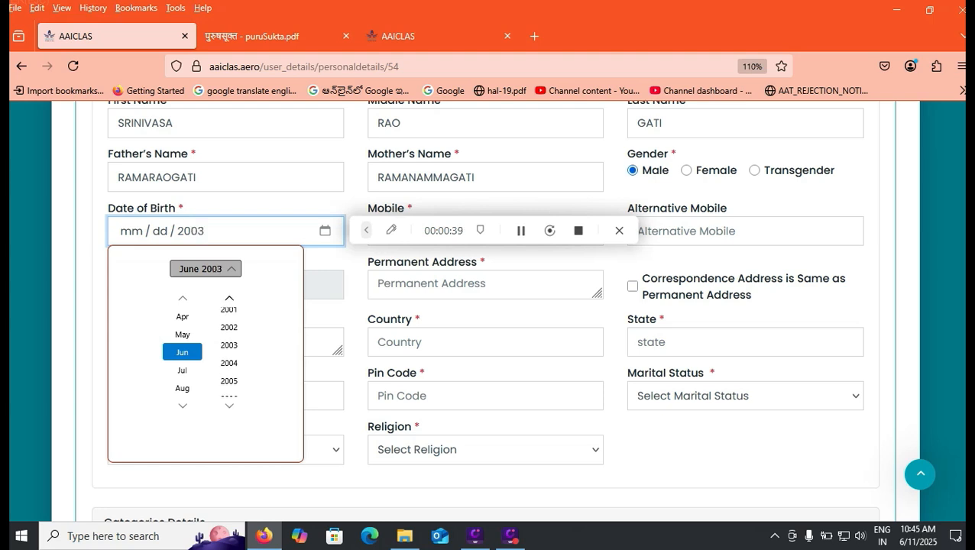
pyautogui.scroll(1, 229, 351)
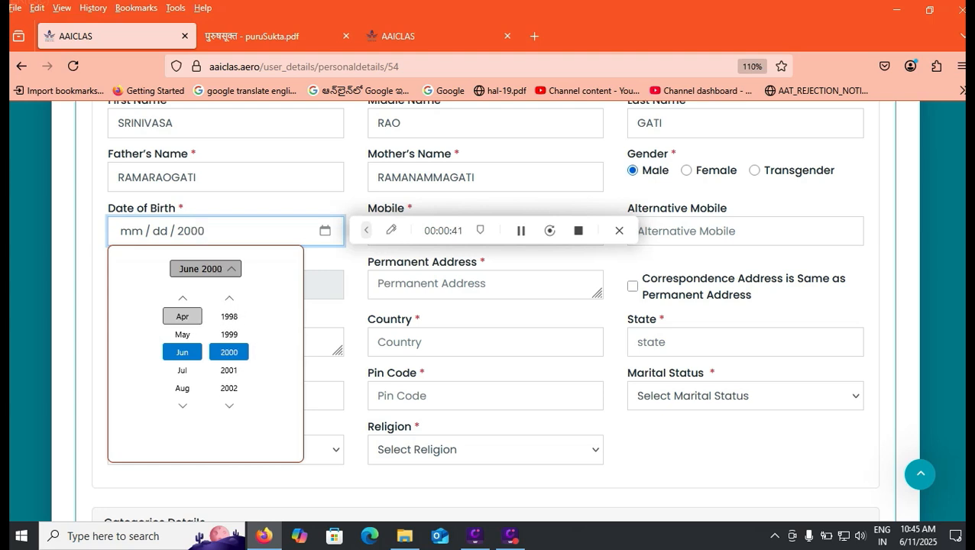
pyautogui.scroll(1, 181, 316)
pyautogui.scroll(4, 182, 351)
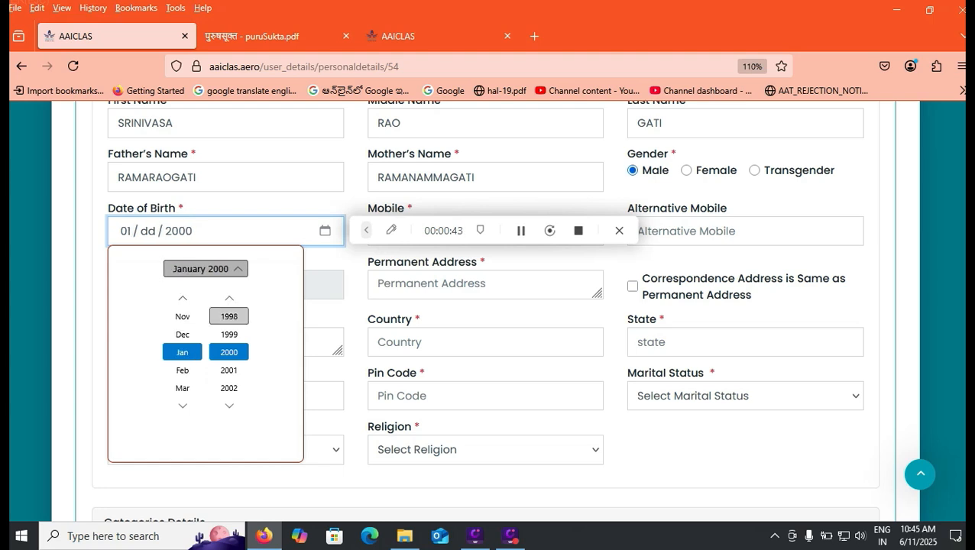
pyautogui.click(148, 231)
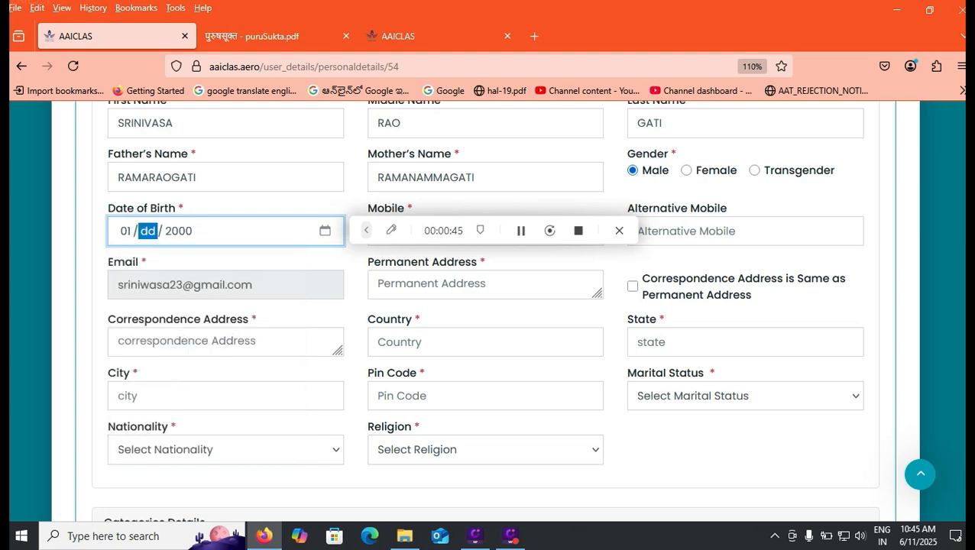
pyautogui.write('01')
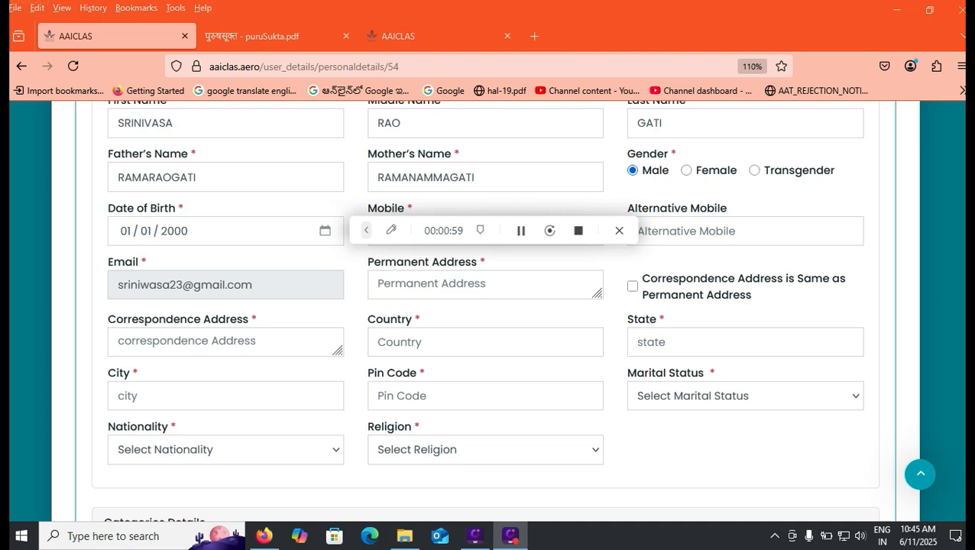
# - Set the applicant's nationality to Indian and enter INDIA as the country
pyautogui.click(225, 450)
pyautogui.click(132, 498)
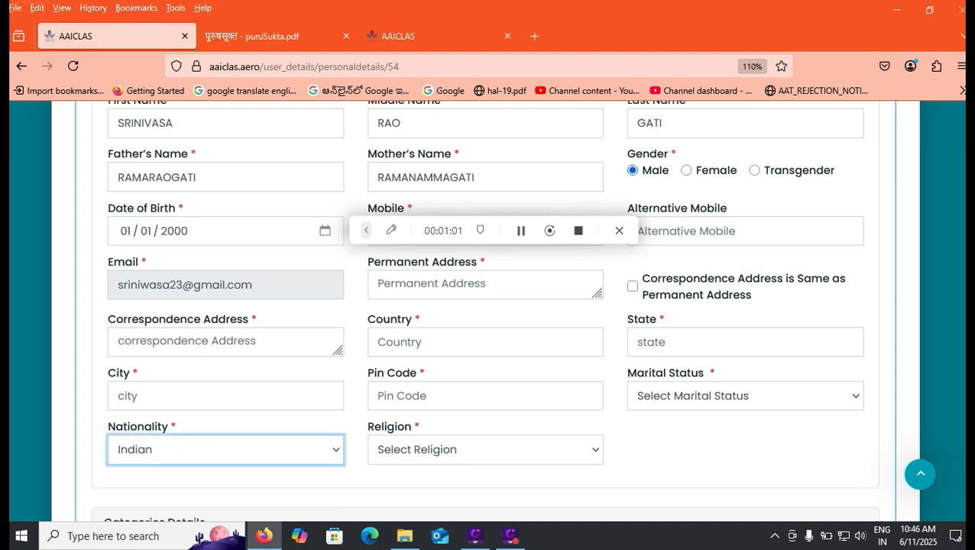
pyautogui.click(485, 342)
pyautogui.write('IN')
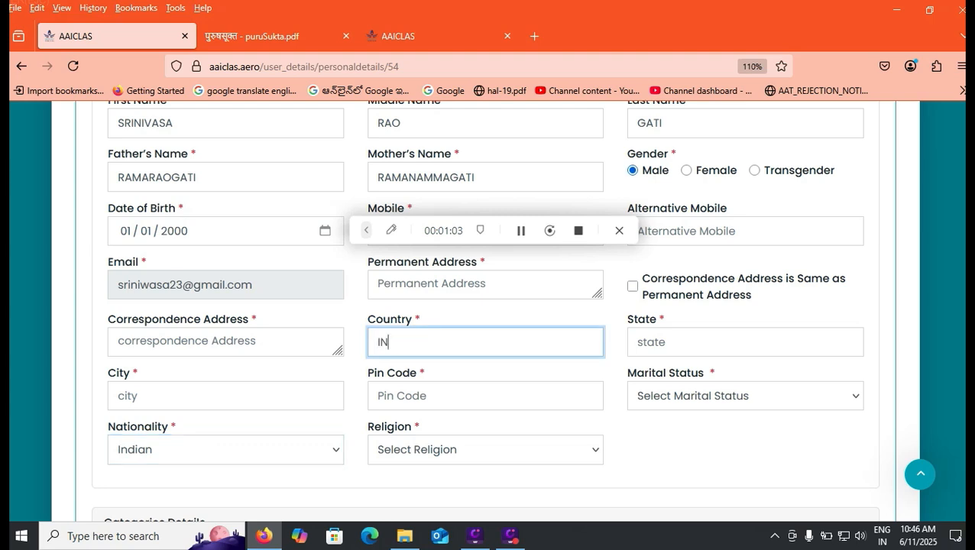
pyautogui.write('DIA')
# - Set the religion to Hindu and mark the correspondence address as the same as the permanent address
pyautogui.click(485, 450)
pyautogui.press('Up')
pyautogui.press('Up')
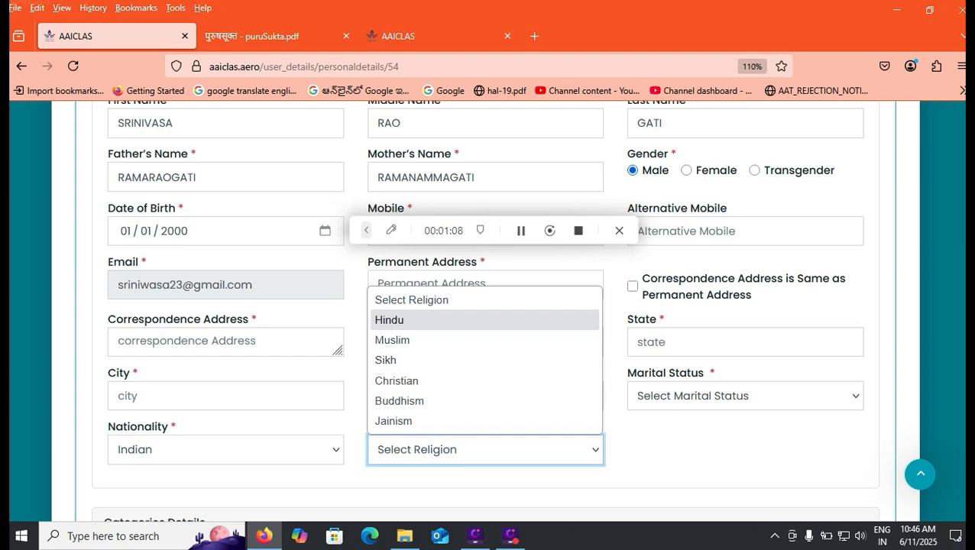
pyautogui.press('Return')
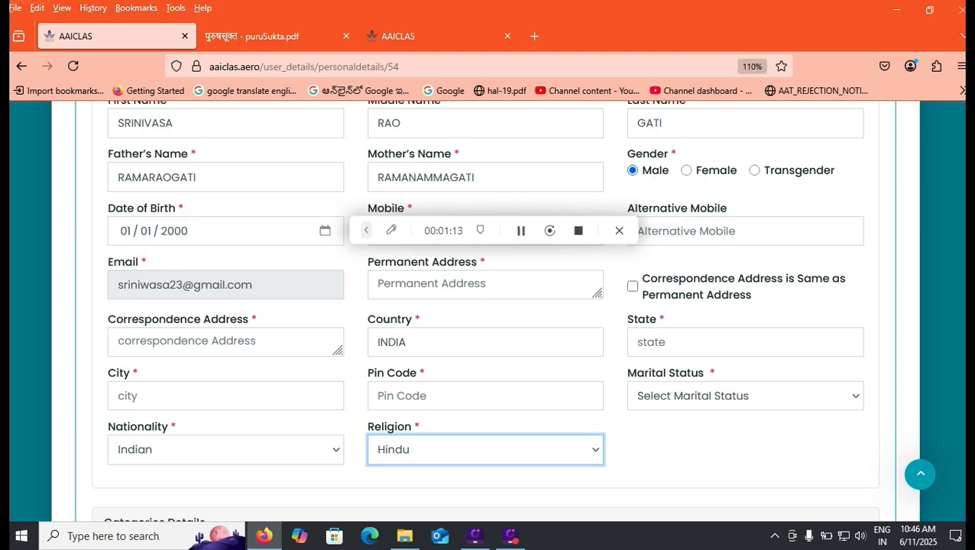
pyautogui.click(632, 287)
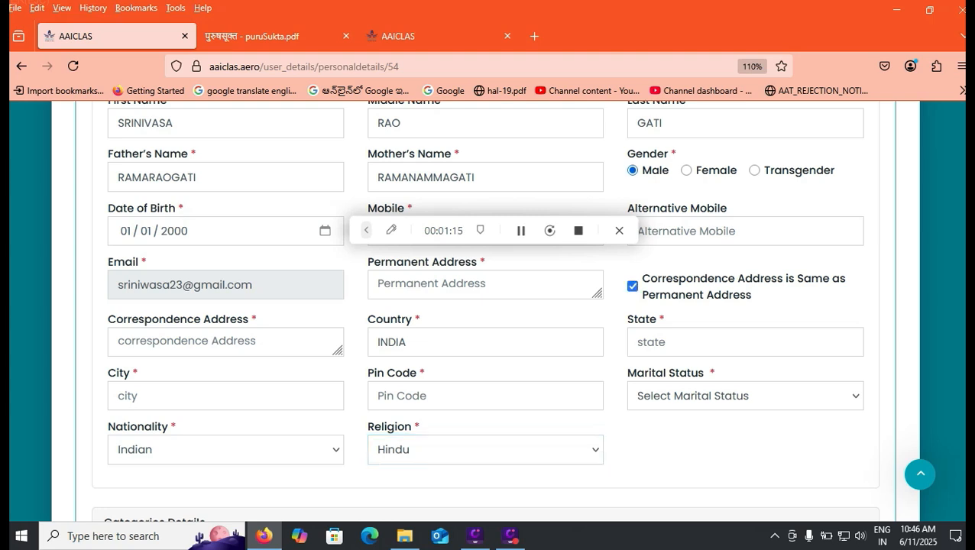
# - Enter ANDHRAPRADESH as the state and set the marital status to Unmarried
pyautogui.click(745, 342)
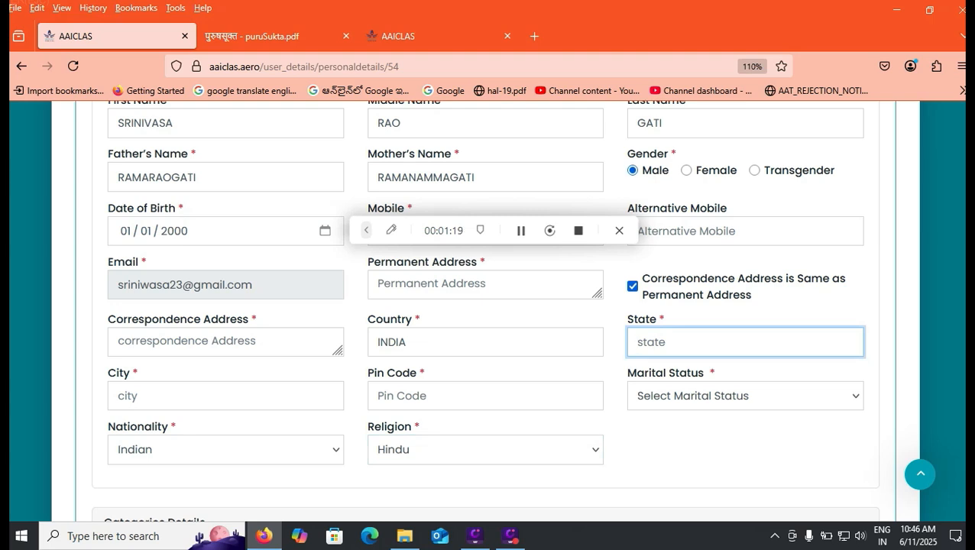
pyautogui.write('ANDHRAPRADES')
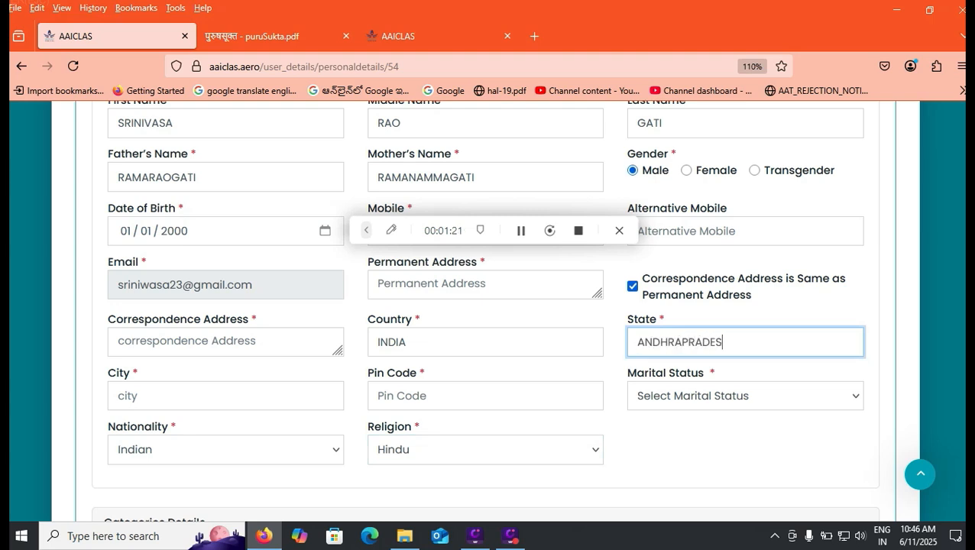
pyautogui.write('H')
pyautogui.click(745, 396)
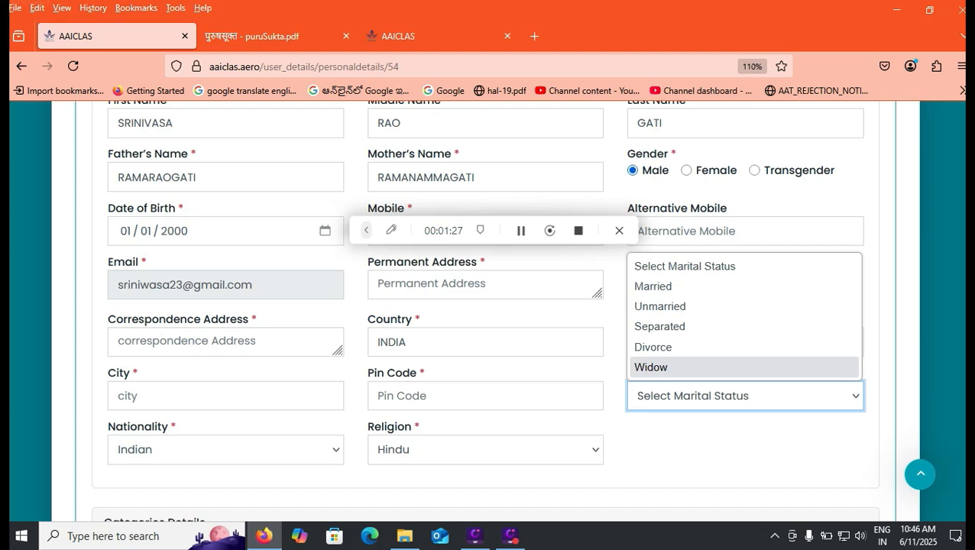
pyautogui.click(660, 307)
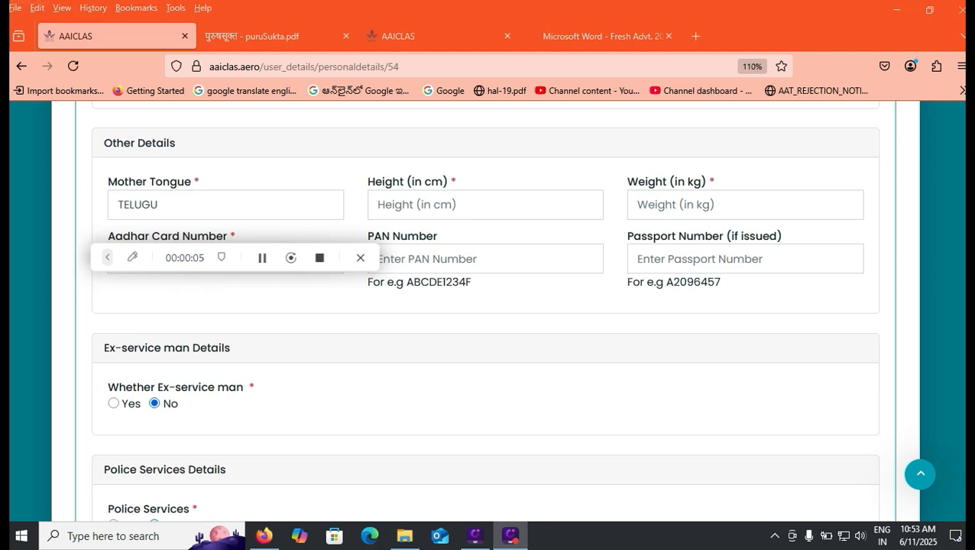
# - Enter a height of 168 cm and a weight of 51 kg in the Other Details section
pyautogui.click(486, 205)
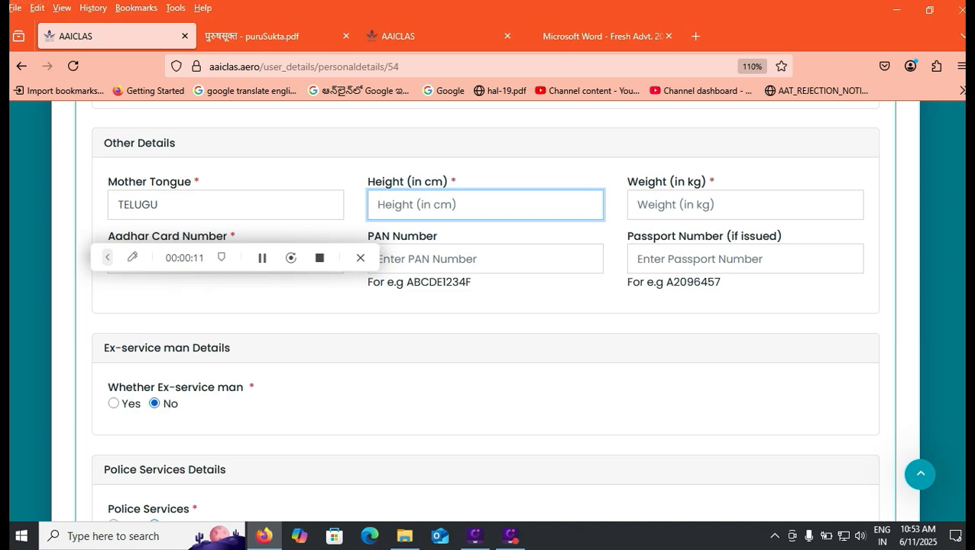
pyautogui.write('168')
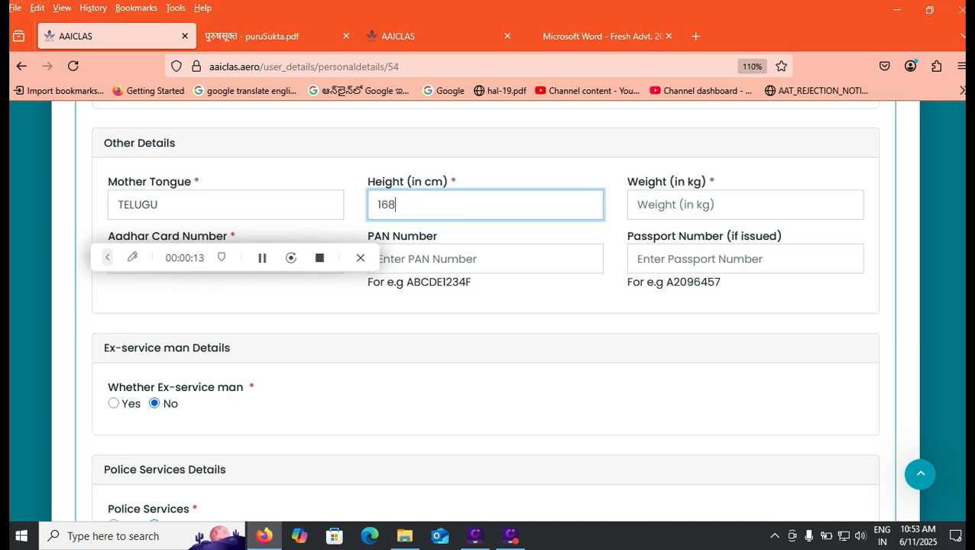
pyautogui.press('Tab')
pyautogui.write('51')
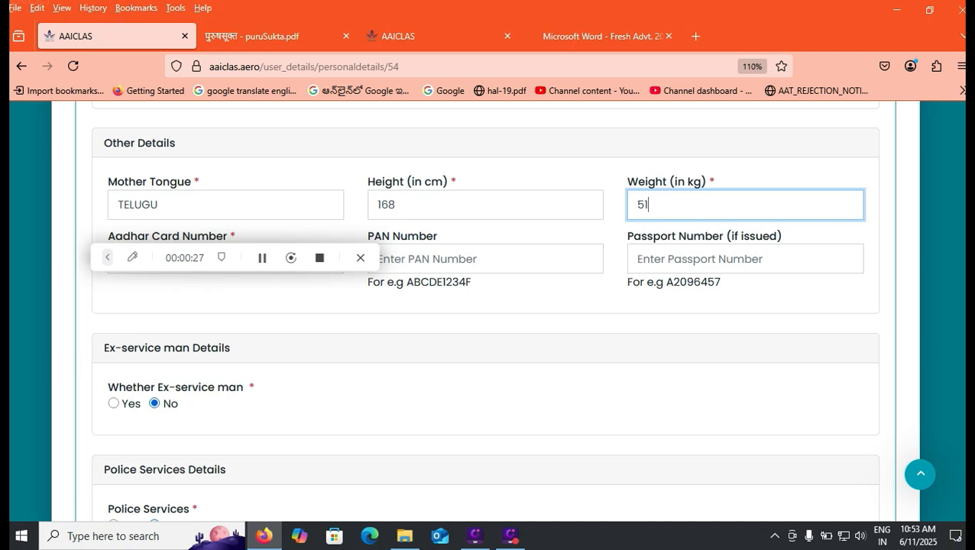
# - Review the ex-serviceman, police services, government body, pending case and relatives sections of the personal details form
pyautogui.scroll(-3, 489, 306)
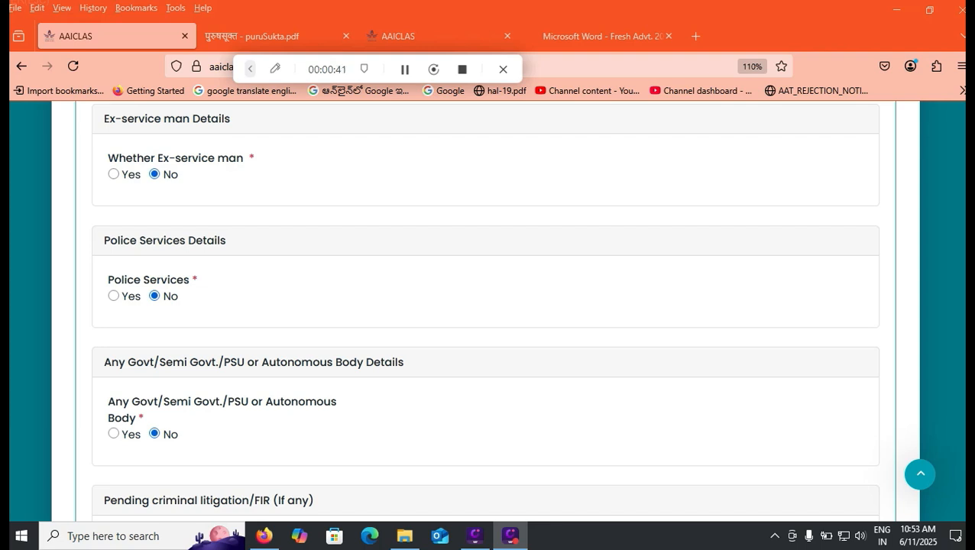
pyautogui.scroll(-2, 485, 305)
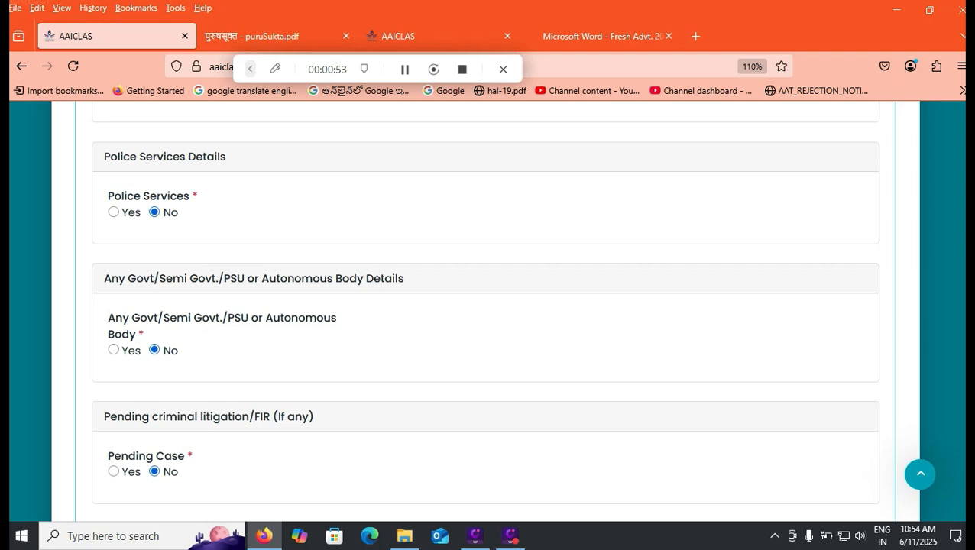
pyautogui.scroll(-3, 486, 306)
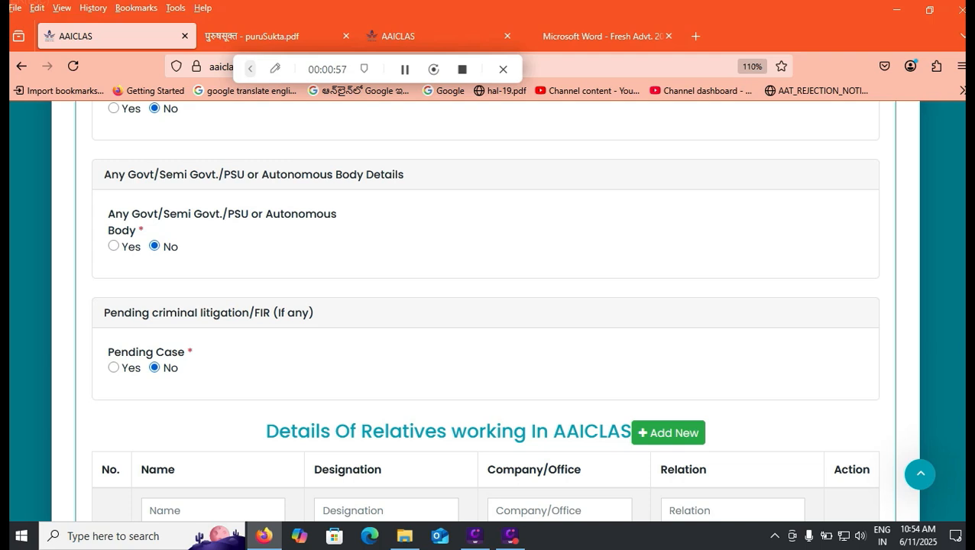
pyautogui.scroll(-2, 486, 306)
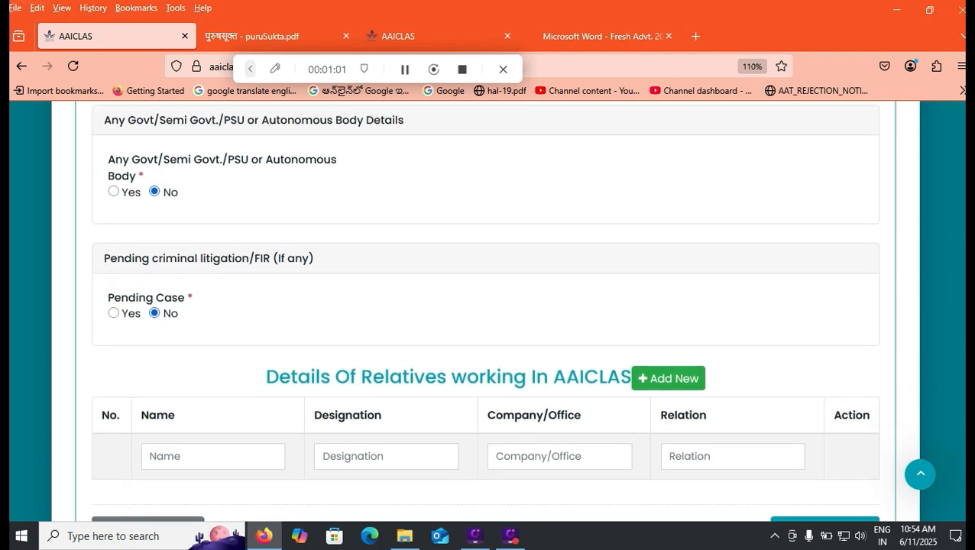
pyautogui.scroll(-1, 485, 310)
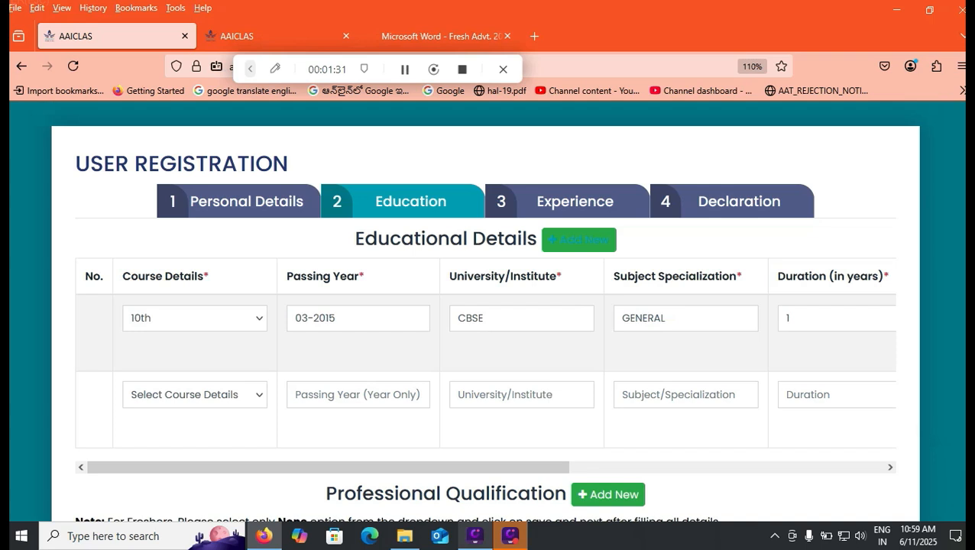
# - Examine the course options, passing year and institute of the 10th entry in Educational Details
pyautogui.moveTo(510, 535)
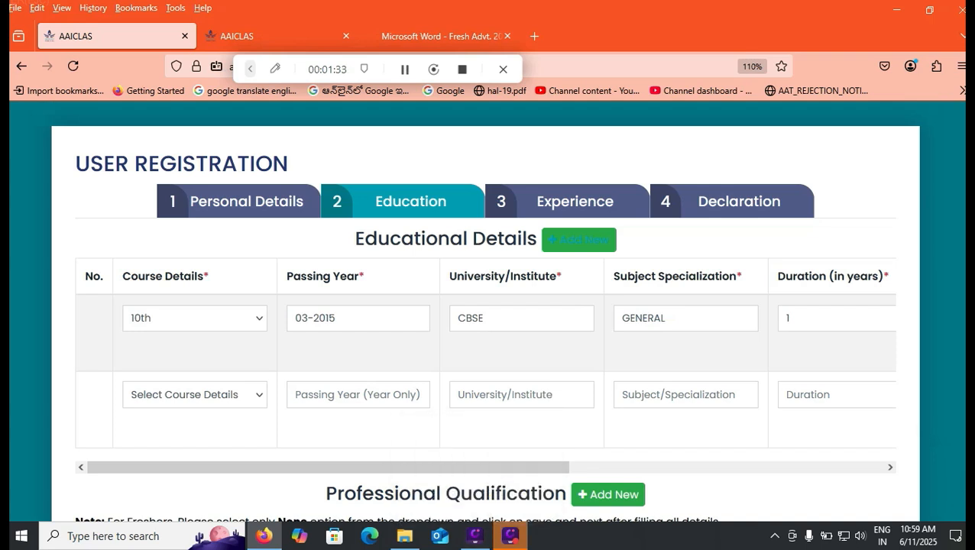
pyautogui.click(195, 318)
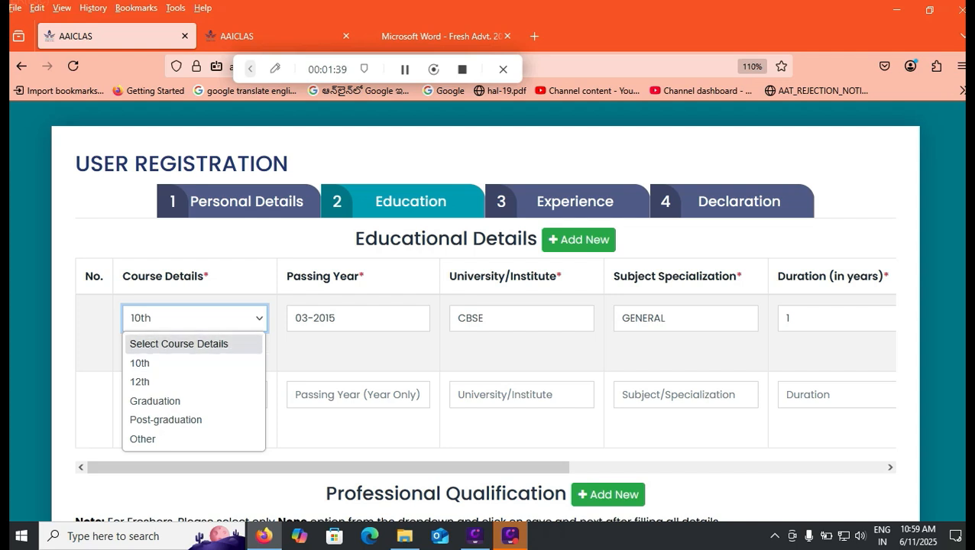
pyautogui.press('Escape')
pyautogui.click(357, 318)
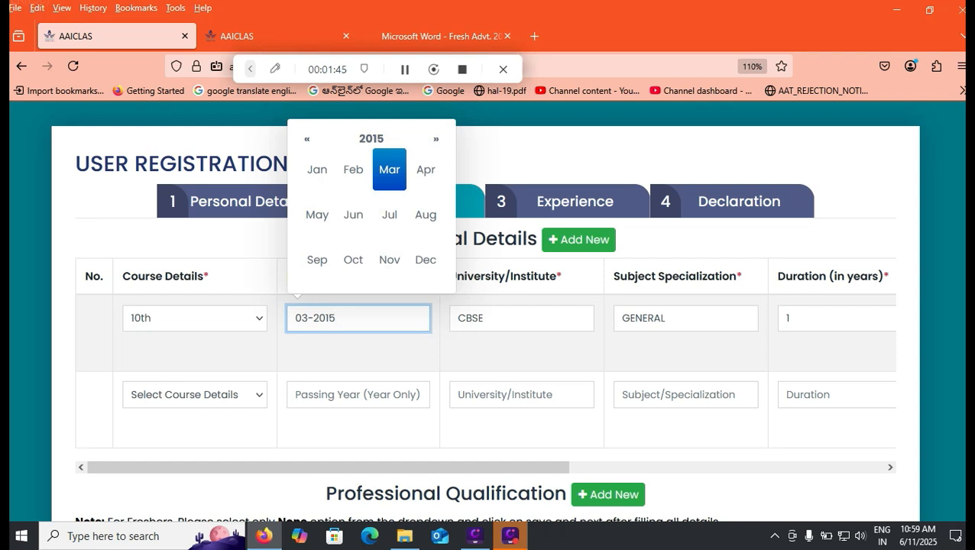
pyautogui.click(483, 318)
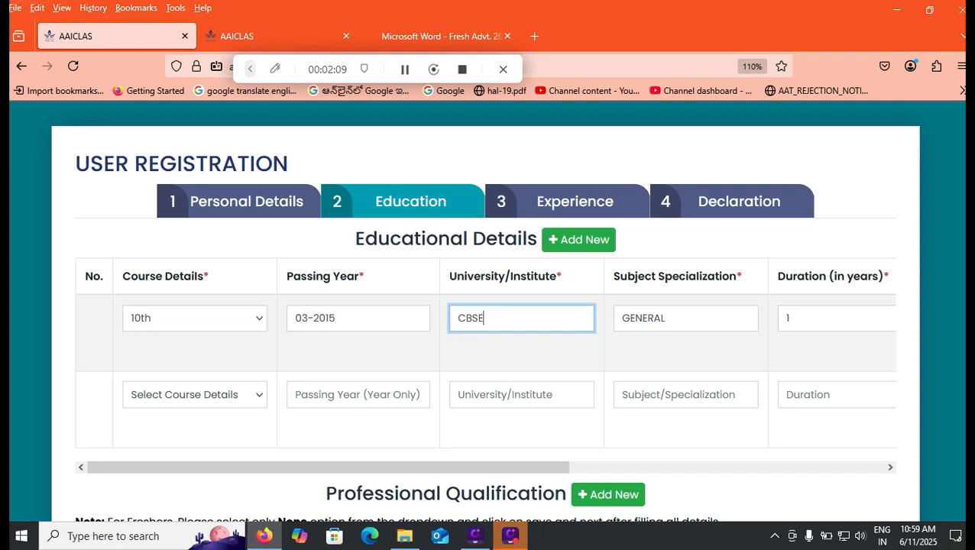
# - Set the second education entry's course to 12th with a passing date of March 2018
pyautogui.click(194, 394)
pyautogui.click(141, 308)
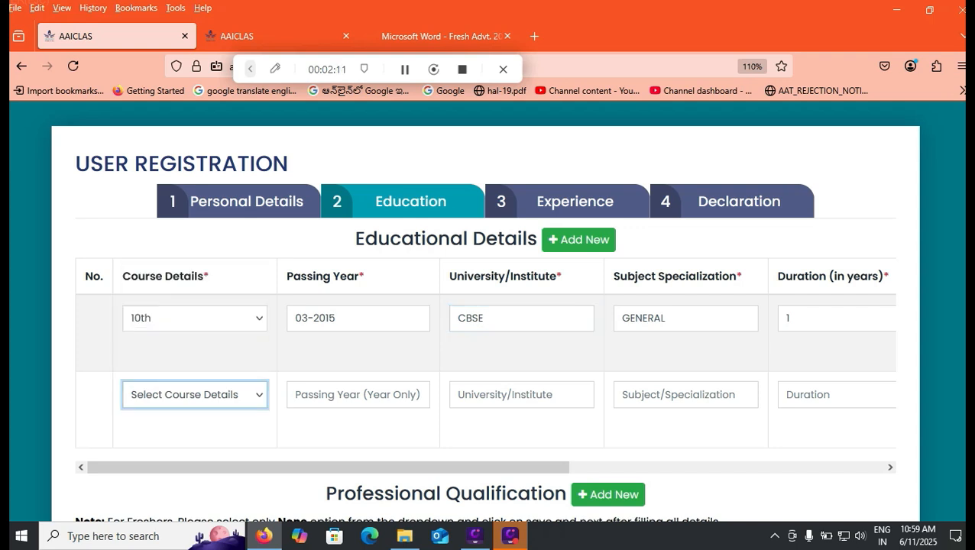
pyautogui.click(359, 394)
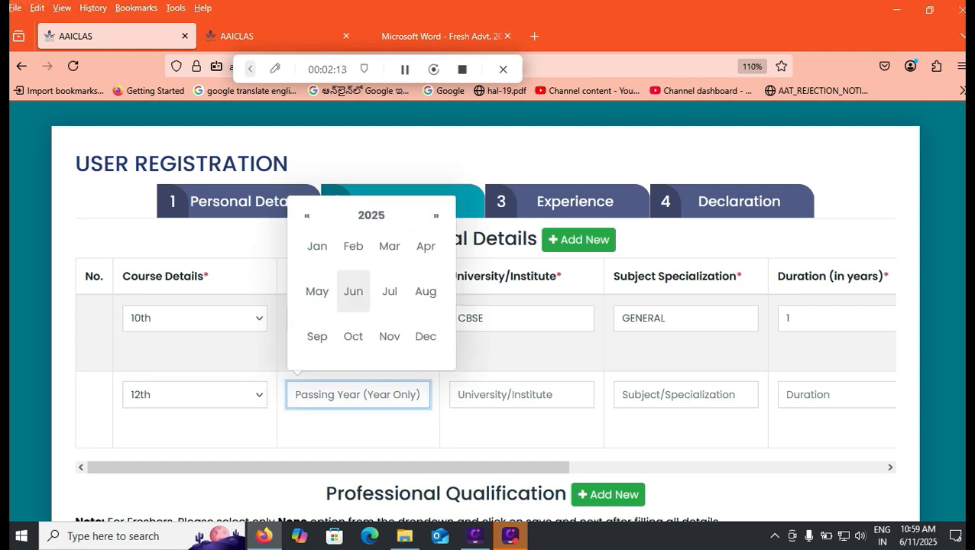
pyautogui.click(371, 215)
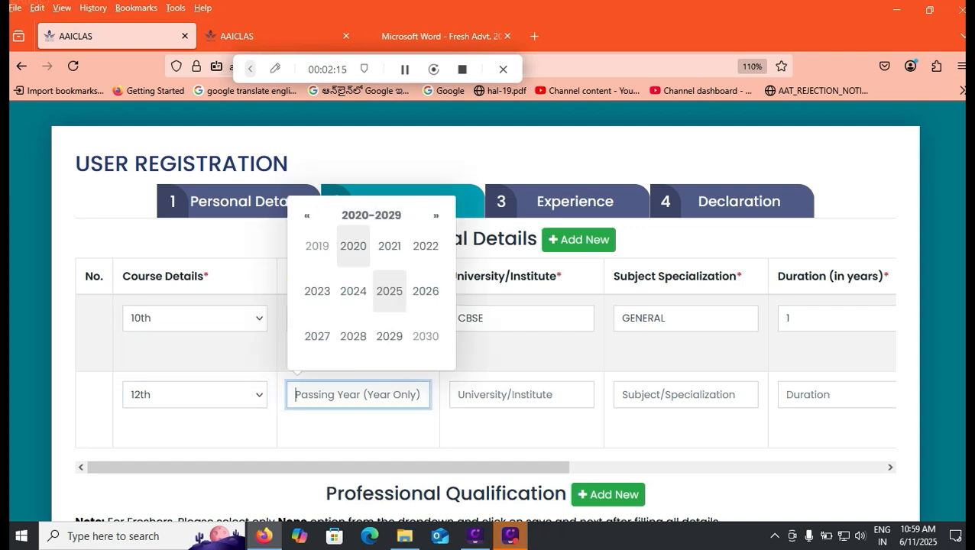
pyautogui.click(306, 216)
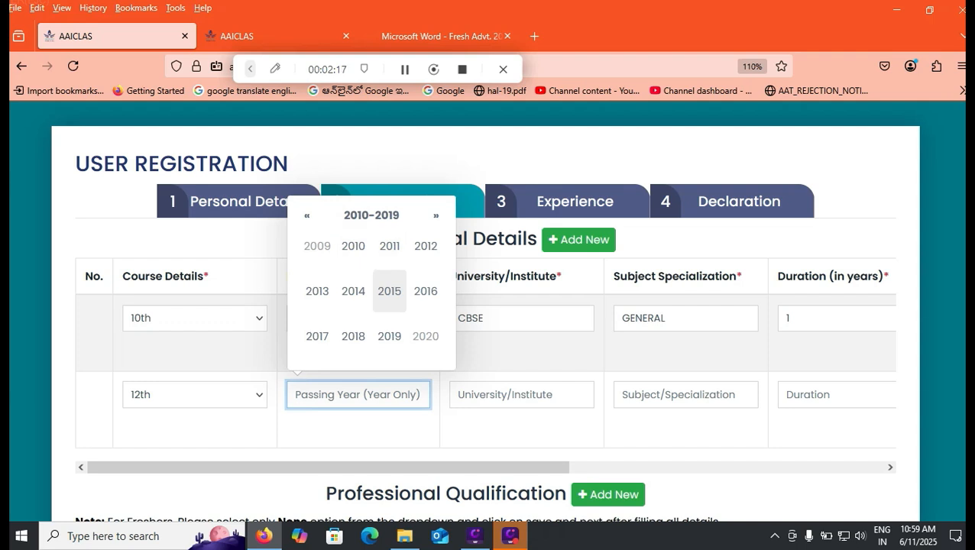
pyautogui.click(353, 336)
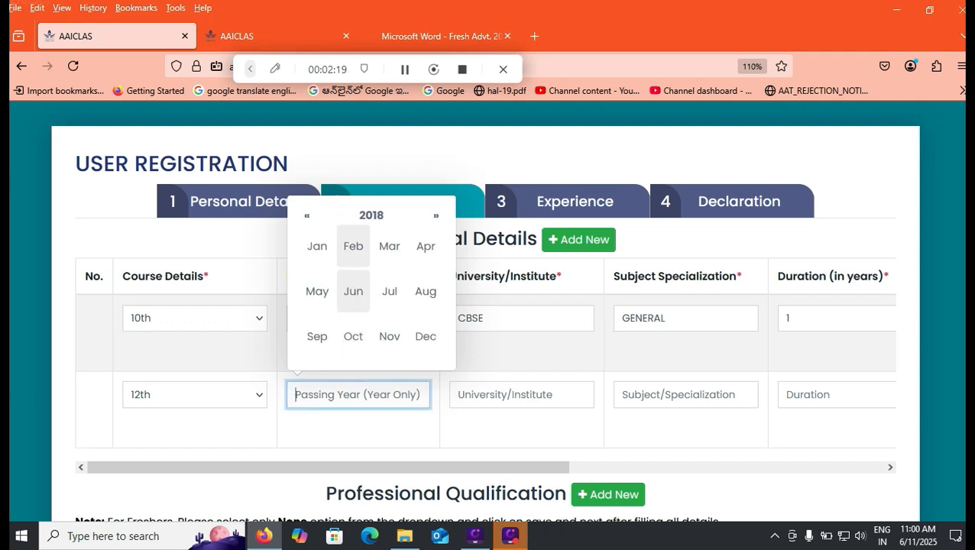
pyautogui.click(389, 246)
# - Enter HINDU COLLEGE as the university or institute for the 12th entry
pyautogui.press('Tab')
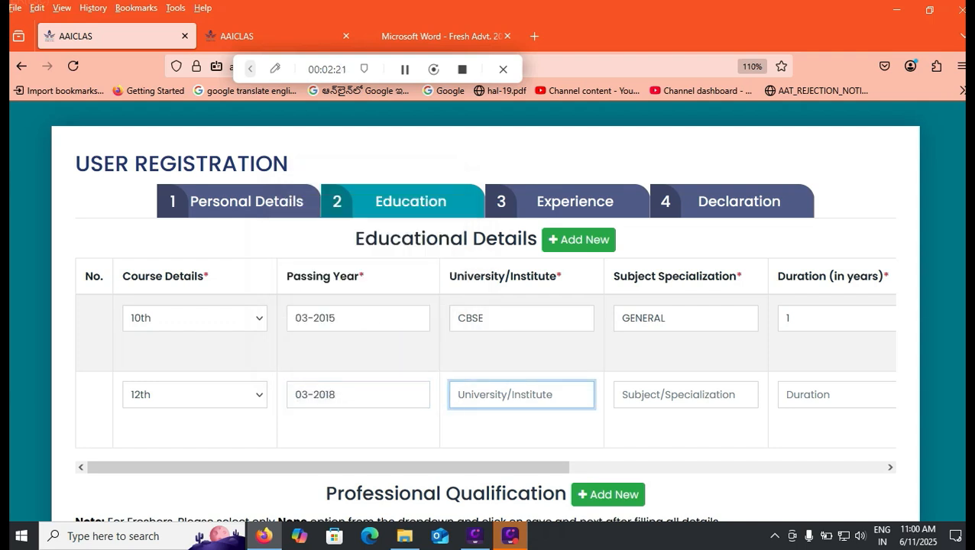
pyautogui.write('HINDU')
pyautogui.press('BackSpace')
pyautogui.press('BackSpace')
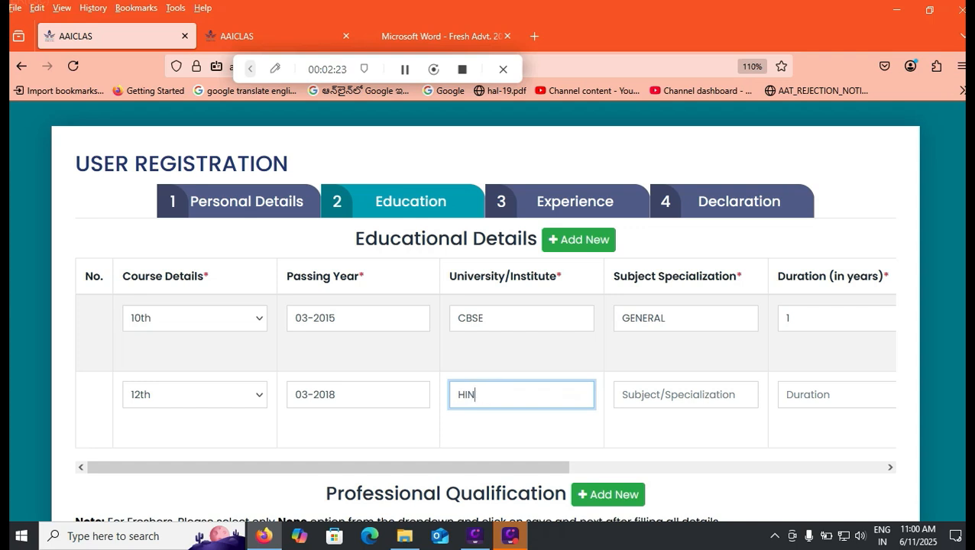
pyautogui.press('BackSpace')
pyautogui.press('BackSpace')
pyautogui.press('BackSpace')
pyautogui.write('HINDU COLL')
pyautogui.press('BackSpace')
pyautogui.write('LEGE')
# - Enter PHYSICS MATHS CHEMISTRY as the 12th entry's subject specialization and 2 years as its duration
pyautogui.press('Tab')
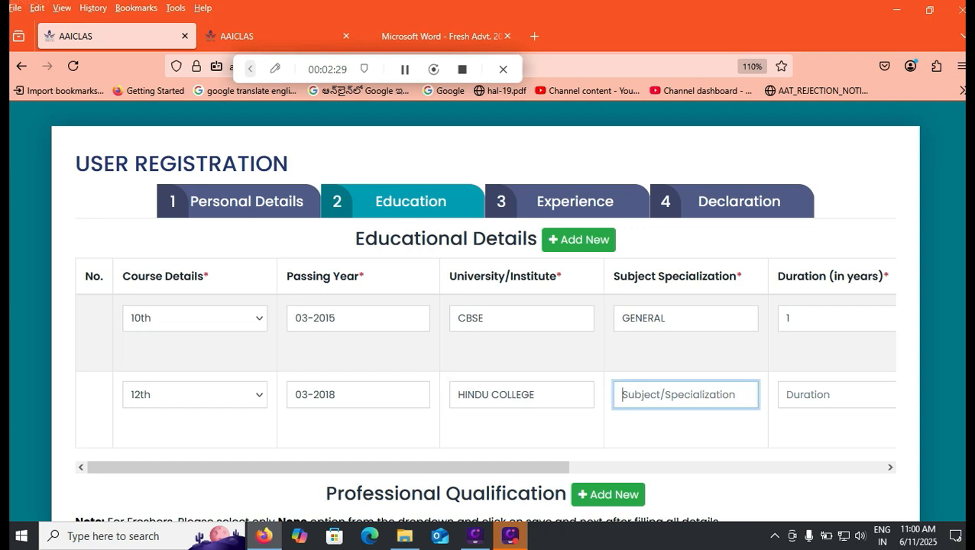
pyautogui.write('PHYS')
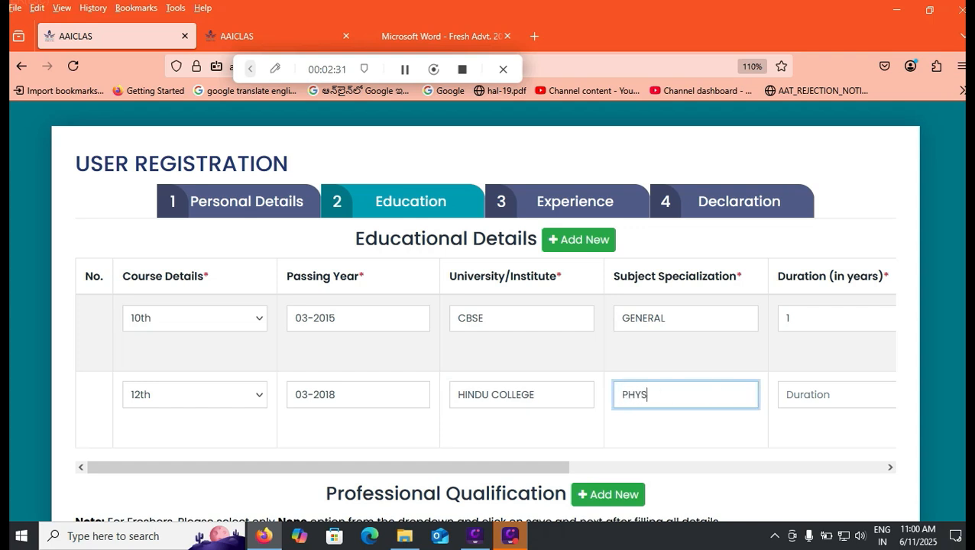
pyautogui.write('ICS MATHS CHE')
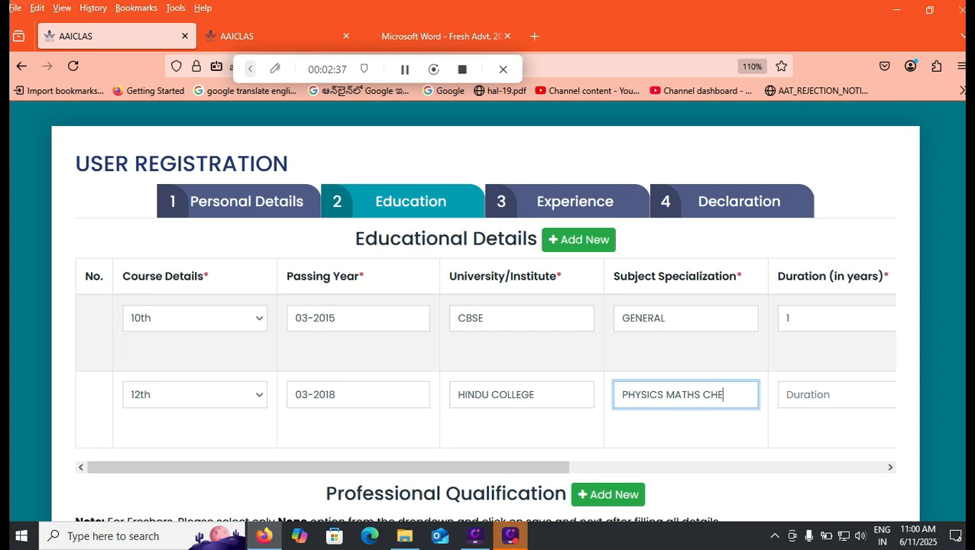
pyautogui.write('MISTRY')
pyautogui.press('Tab')
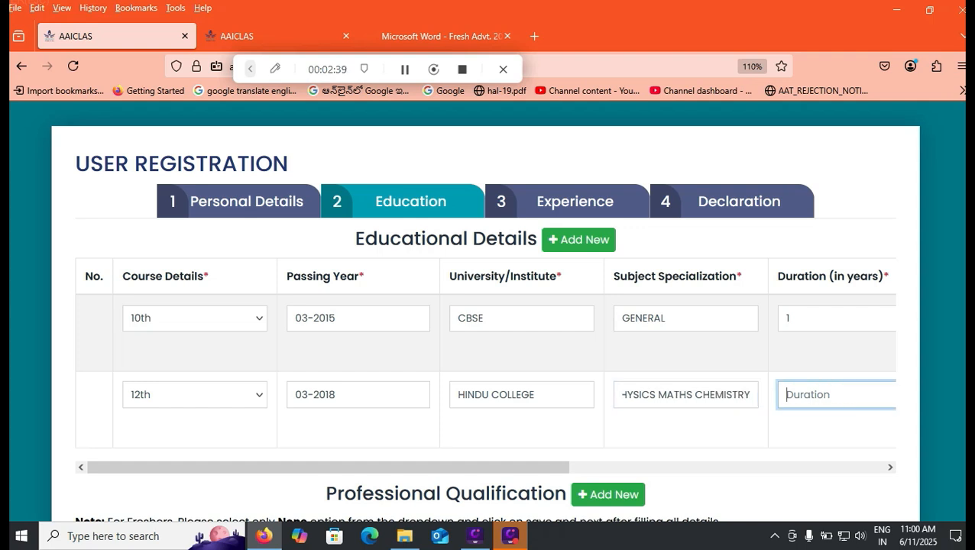
pyautogui.write('2')
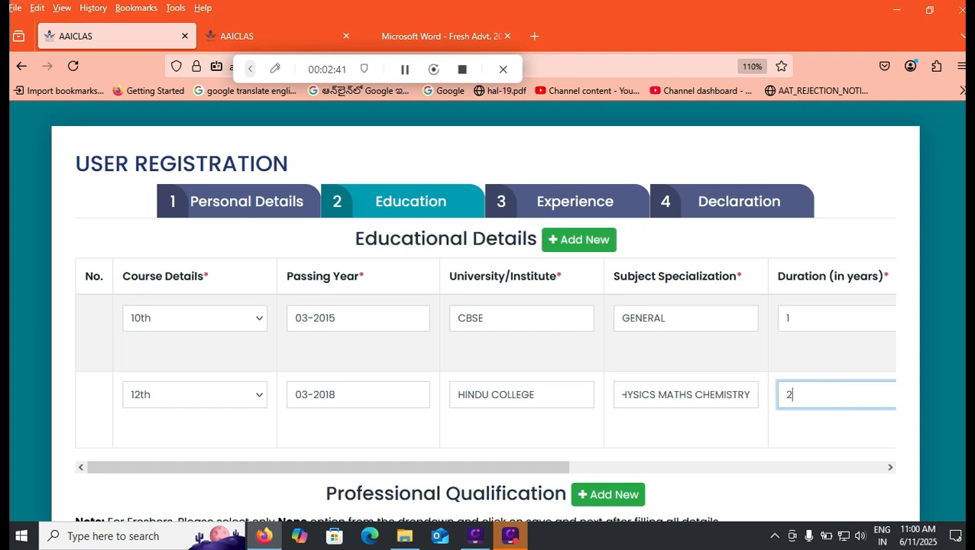
# - Add a third education entry for Graduation with a passing date of April 2021
pyautogui.click(579, 239)
pyautogui.click(195, 471)
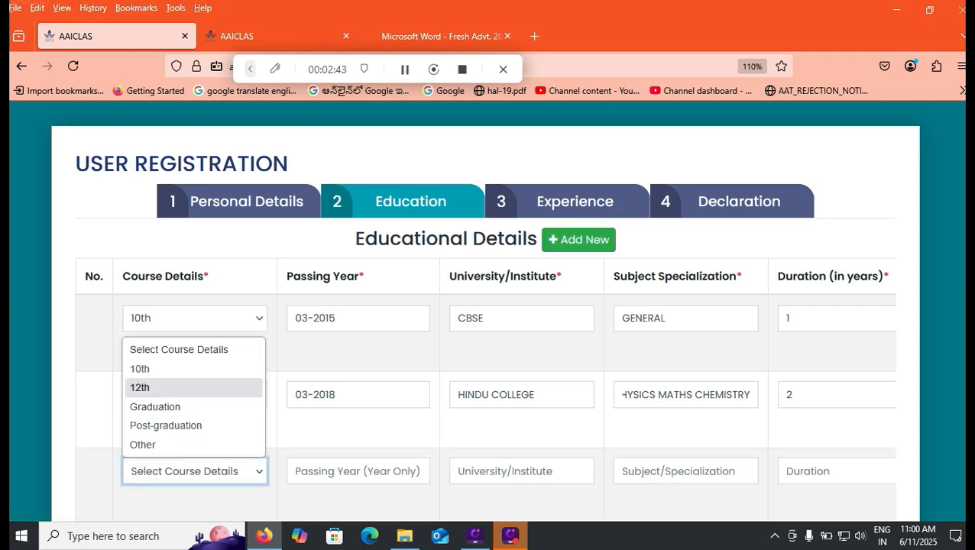
pyautogui.press('Escape')
pyautogui.click(357, 472)
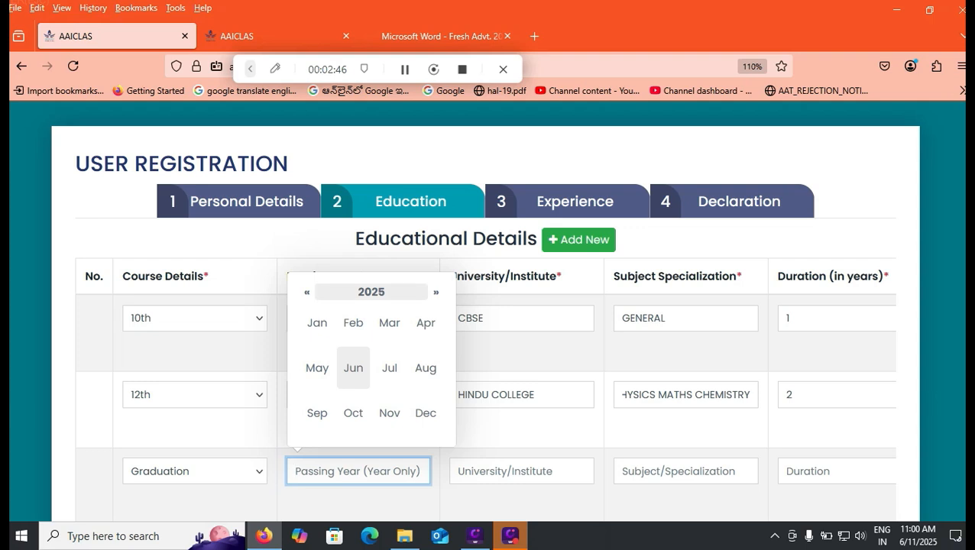
pyautogui.click(372, 292)
pyautogui.click(390, 323)
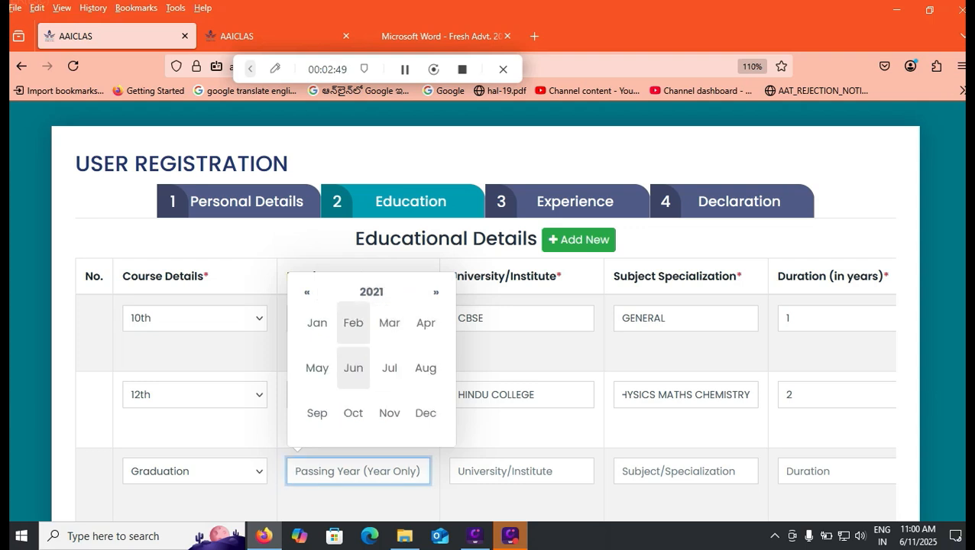
pyautogui.click(425, 322)
# - Enter NAGARJUNA UNIVERSITY as the graduation institute and COMPUTER SCIENCE as its subject specialization
pyautogui.click(521, 472)
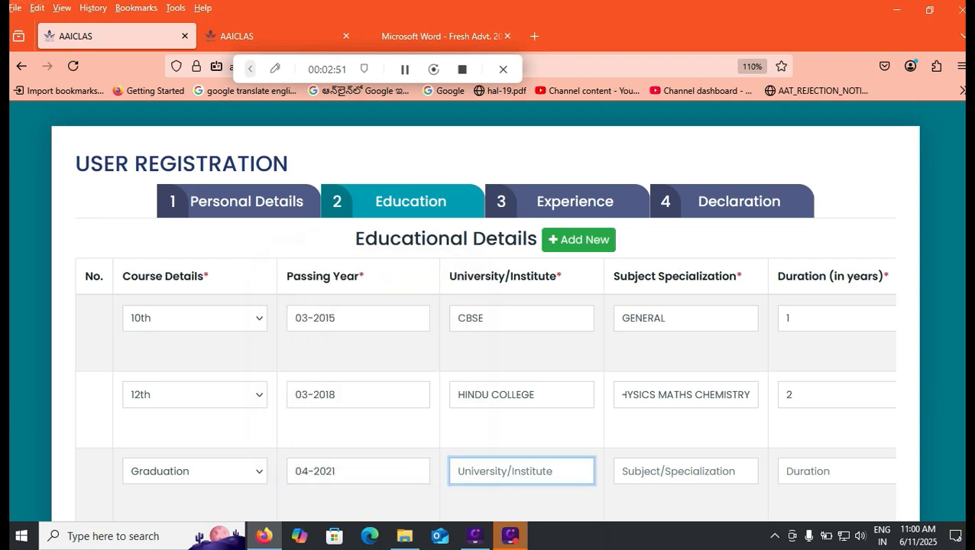
pyautogui.write('NAGARJUNA UNIVERSITY')
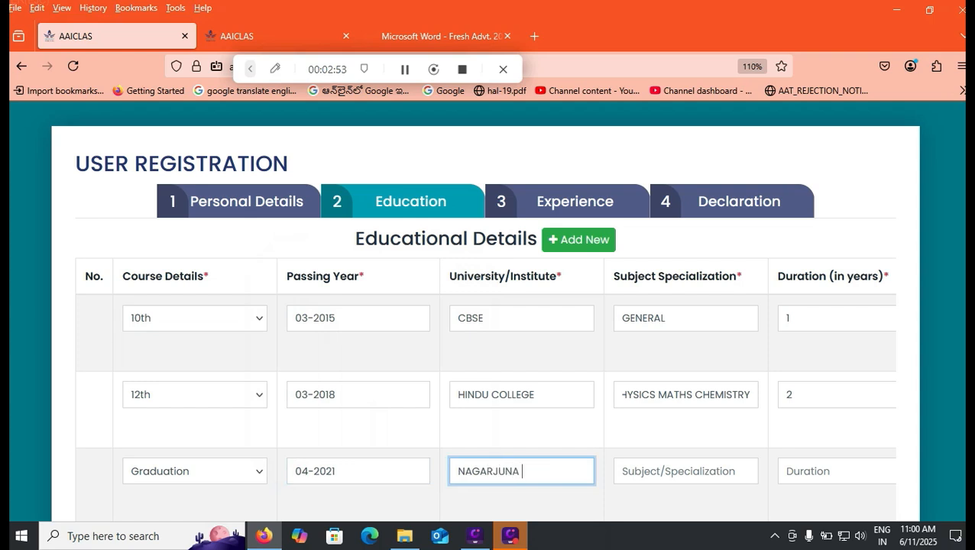
pyautogui.press('Tab')
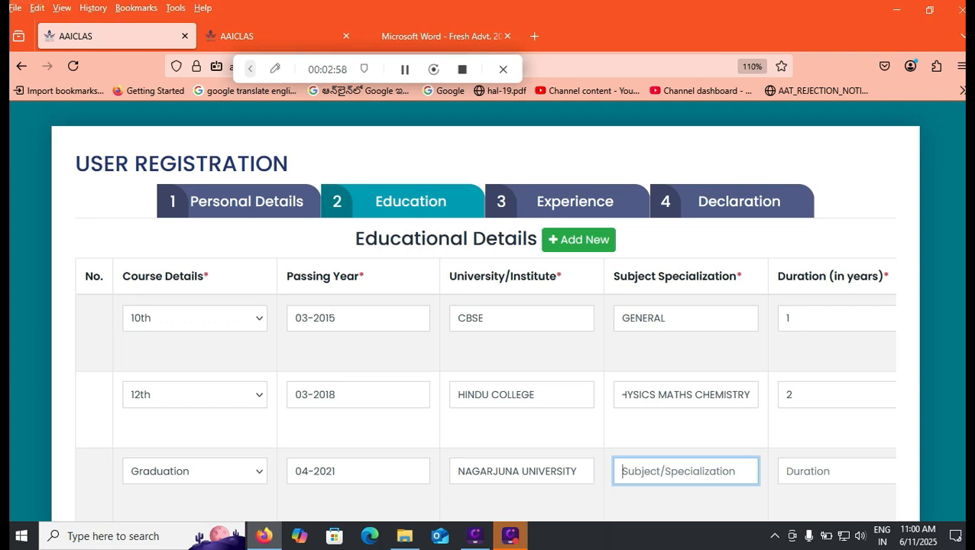
pyautogui.write('COMPUTE')
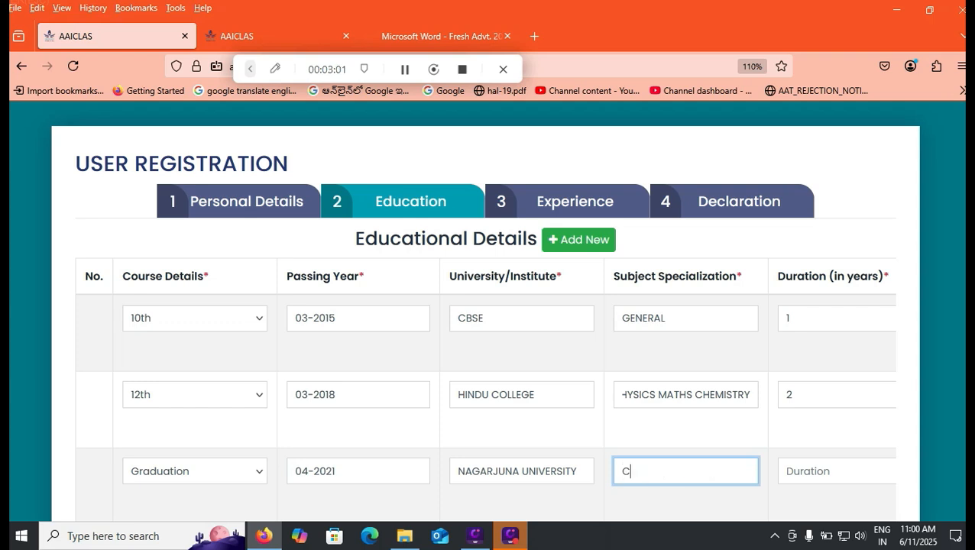
pyautogui.press('BackSpace')
pyautogui.press('BackSpace')
pyautogui.write('TE')
pyautogui.press('BackSpace')
pyautogui.press('BackSpace')
pyautogui.write('TER SCIENCE')
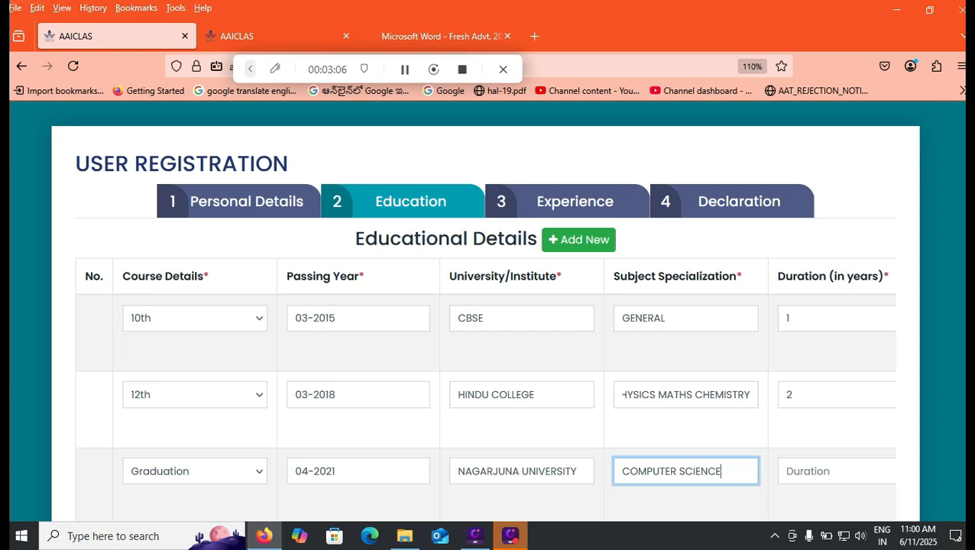
# - Set the graduation course's duration to 3 years
pyautogui.press('Tab')
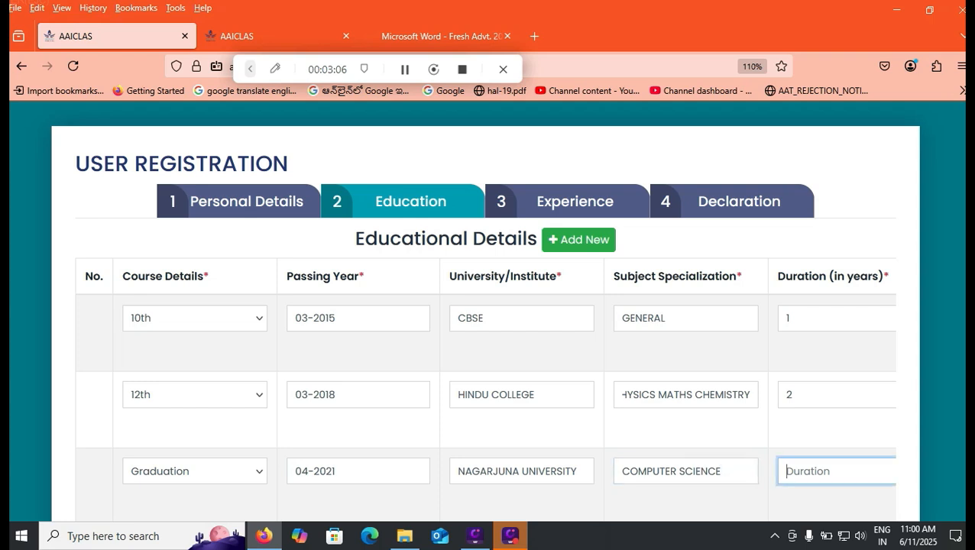
pyautogui.write('4')
pyautogui.press('BackSpace')
pyautogui.write('3')
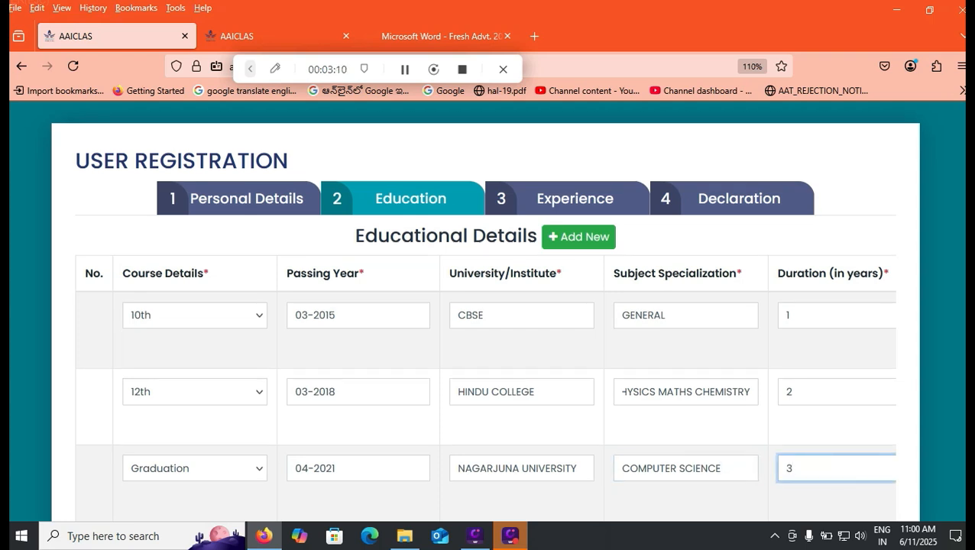
pyautogui.scroll(-3, 487, 305)
pyautogui.scroll(-1, 488, 305)
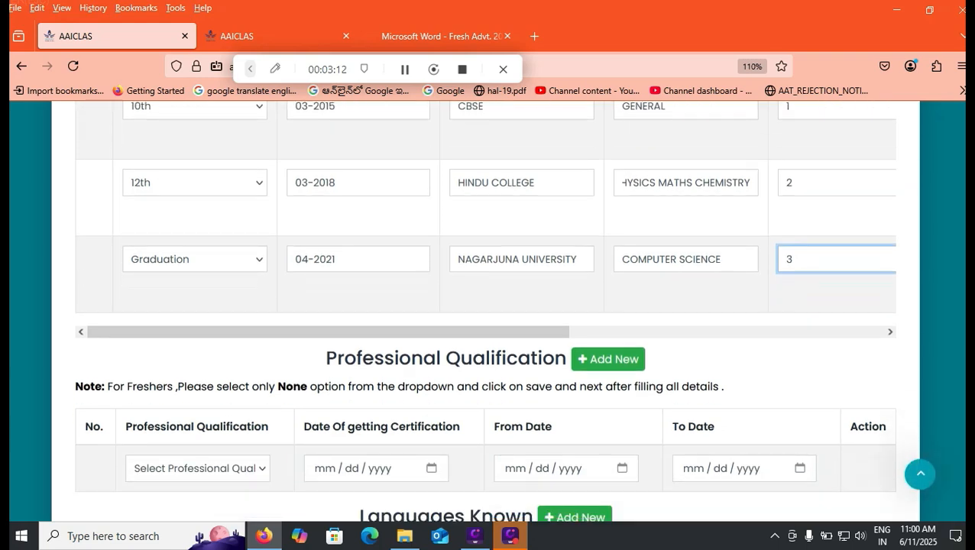
# - Set the professional qualification to None
pyautogui.scroll(-1, 487, 306)
pyautogui.click(198, 420)
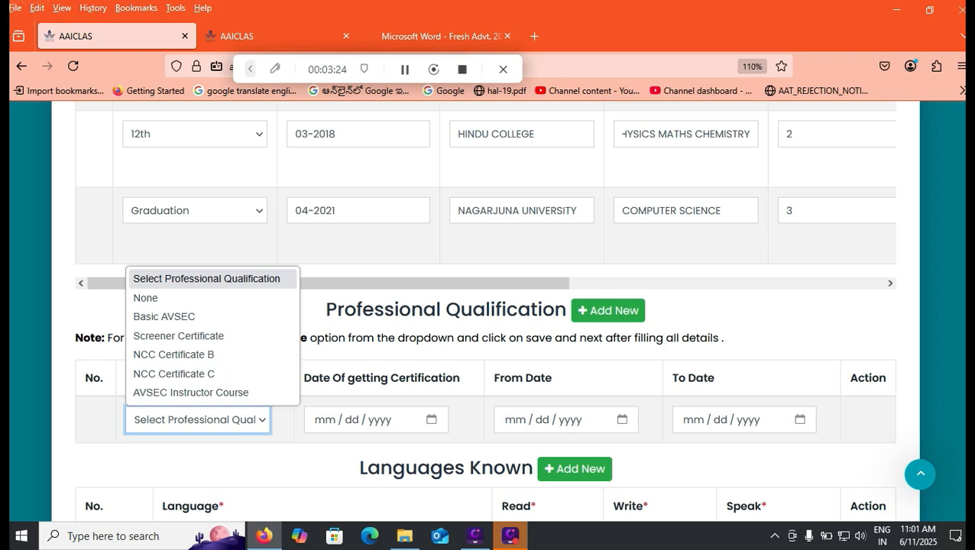
pyautogui.click(147, 298)
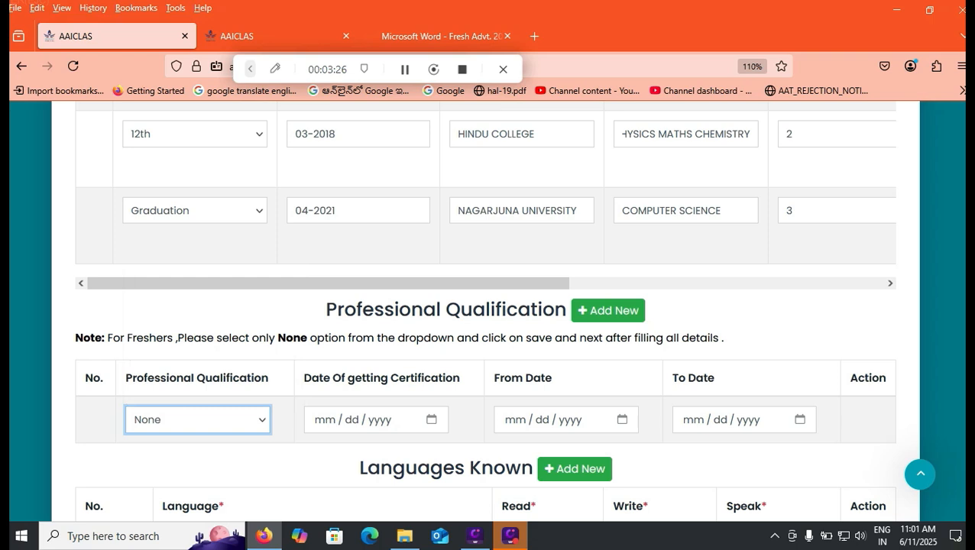
# - Enter ENGLISH as the second known language and mark it as read, written and spoken
pyautogui.scroll(-3, 486, 310)
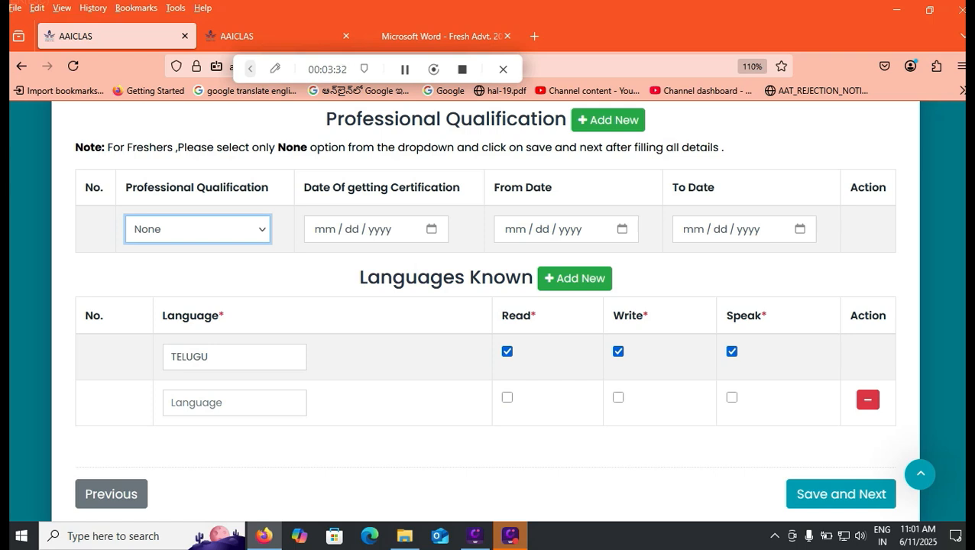
pyautogui.click(234, 402)
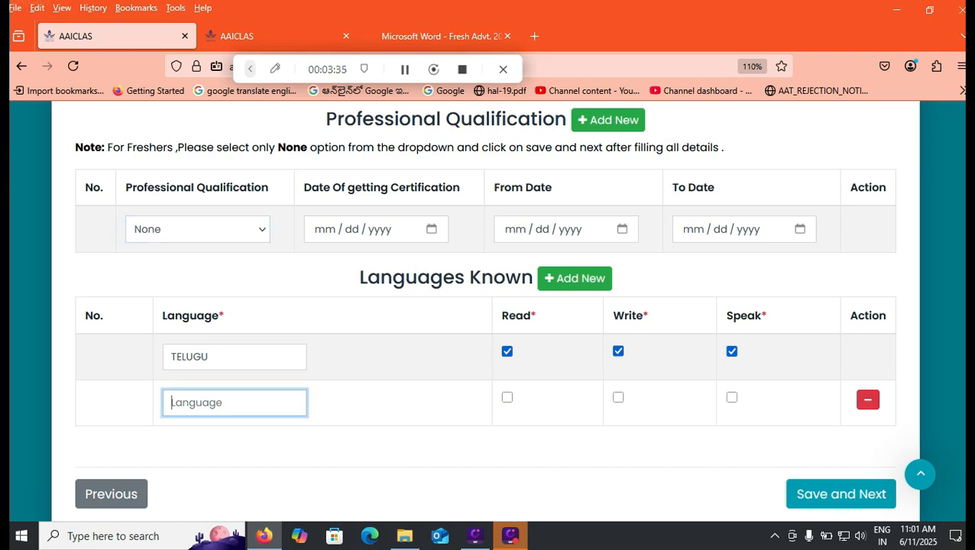
pyautogui.write('ENGLISH')
pyautogui.click(508, 397)
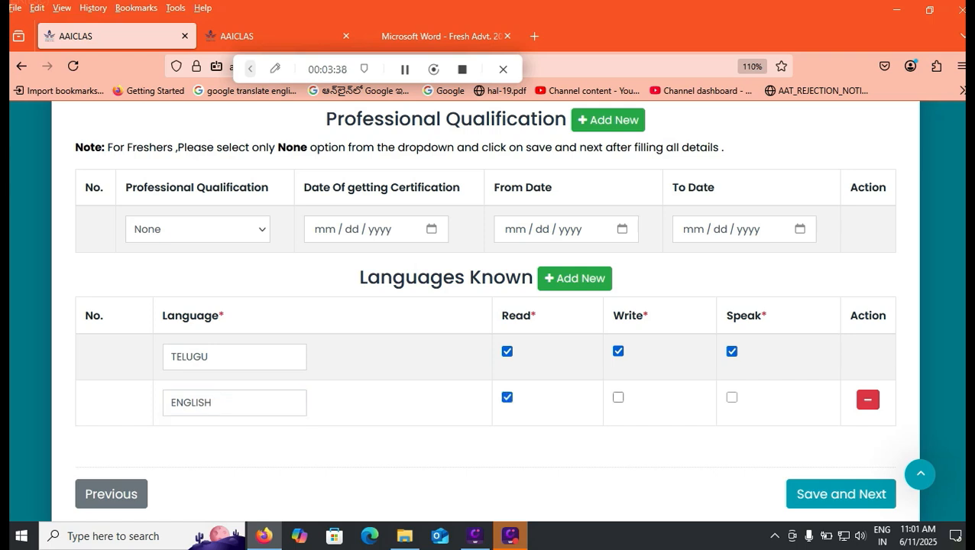
pyautogui.click(618, 398)
pyautogui.click(732, 397)
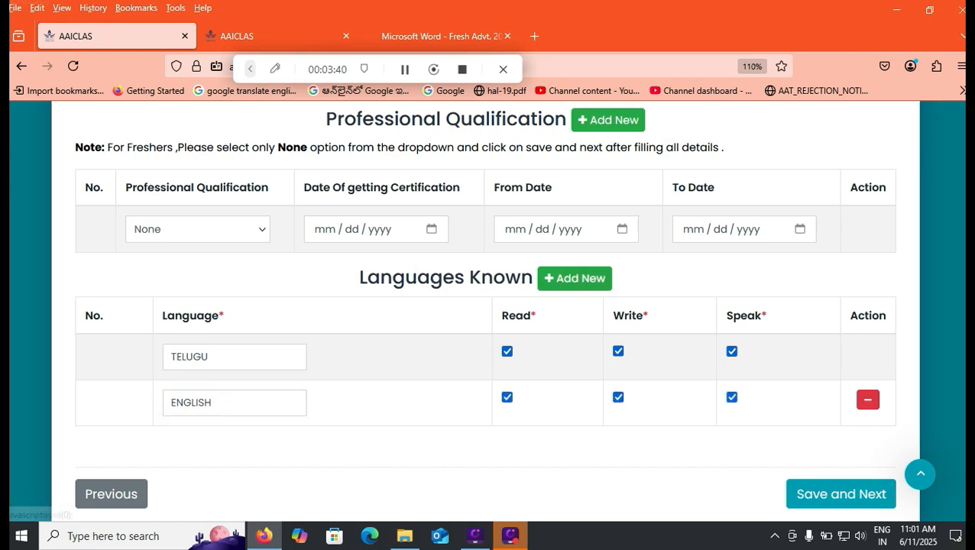
# - Add HINDI as a third known language marked as read and spoken, and submit the education page for saving
pyautogui.click(574, 279)
pyautogui.click(235, 449)
pyautogui.write('HINDI')
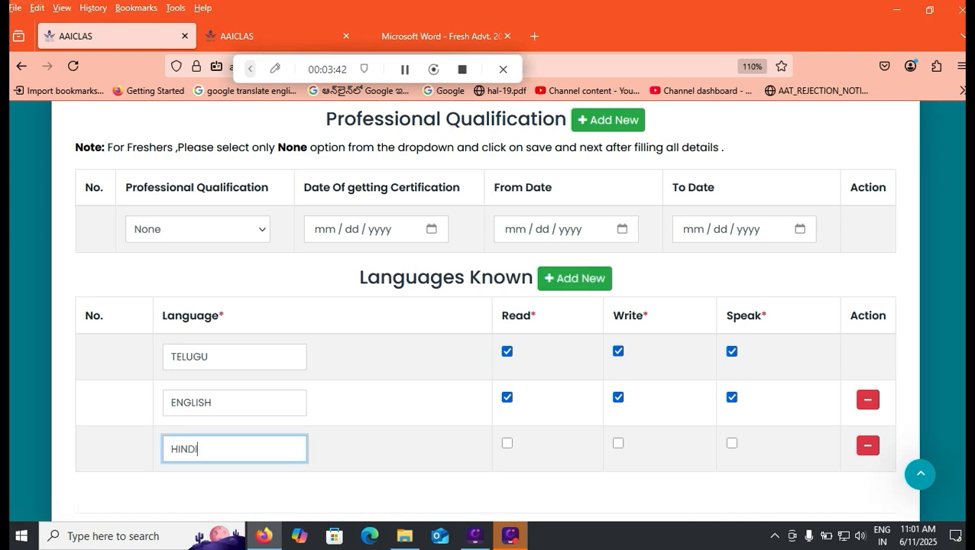
pyautogui.click(508, 443)
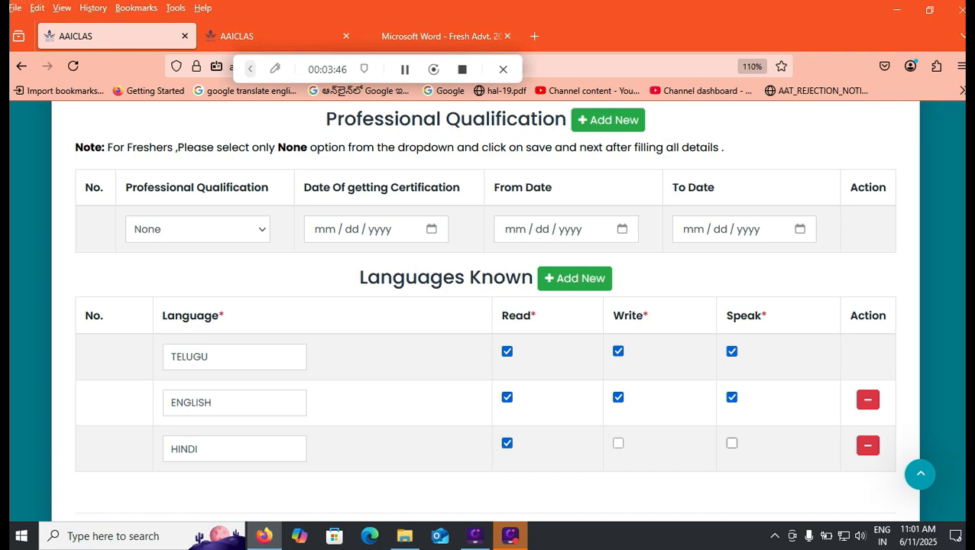
pyautogui.click(732, 443)
pyautogui.scroll(-3, 476, 288)
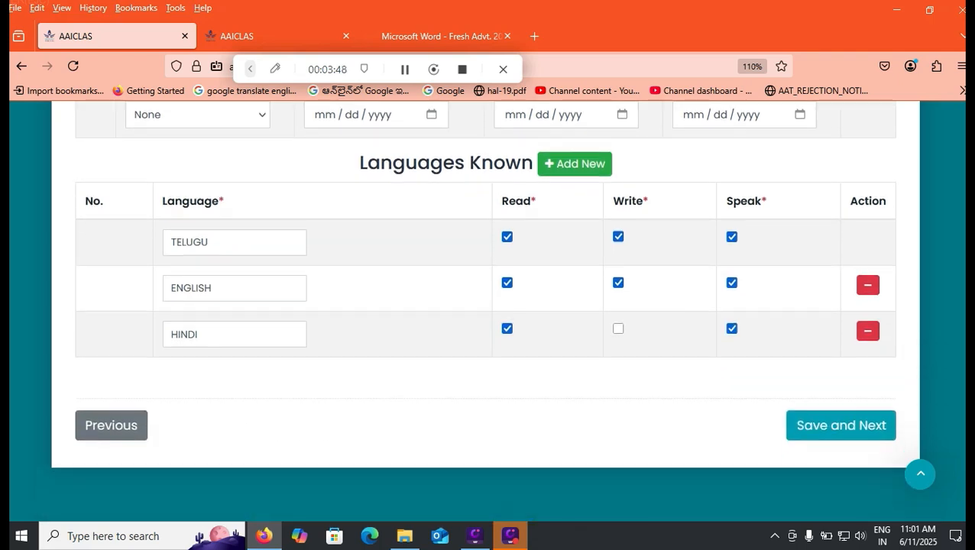
pyautogui.click(841, 425)
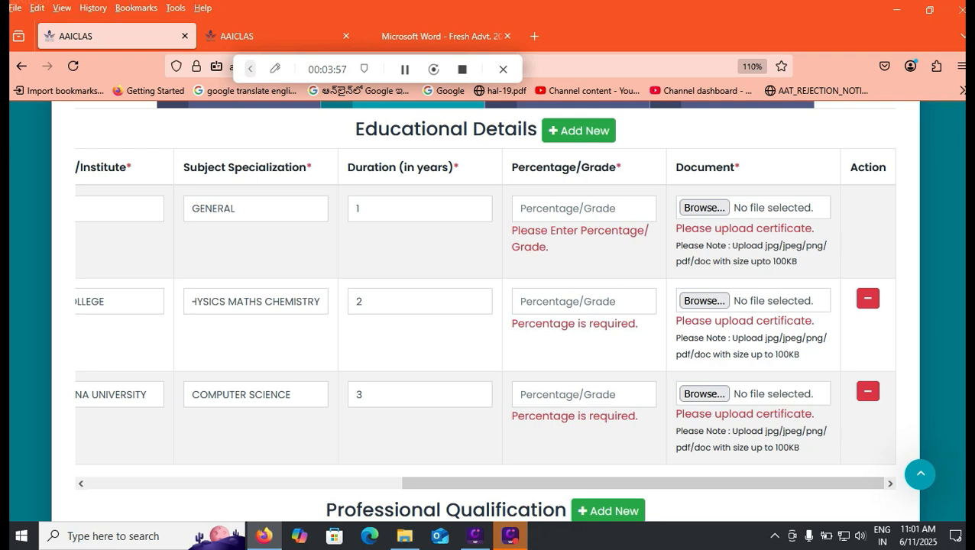
# - Enter percentages of 80 for the 10th entry, 75 for the 12th entry and 65 for Graduation
pyautogui.click(584, 208)
pyautogui.write('800')
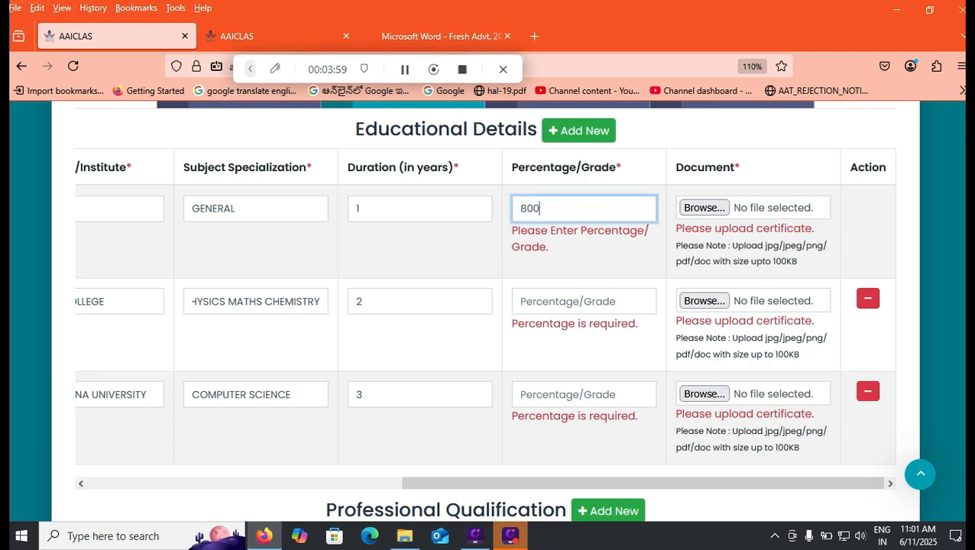
pyautogui.press('BackSpace')
pyautogui.click(575, 301)
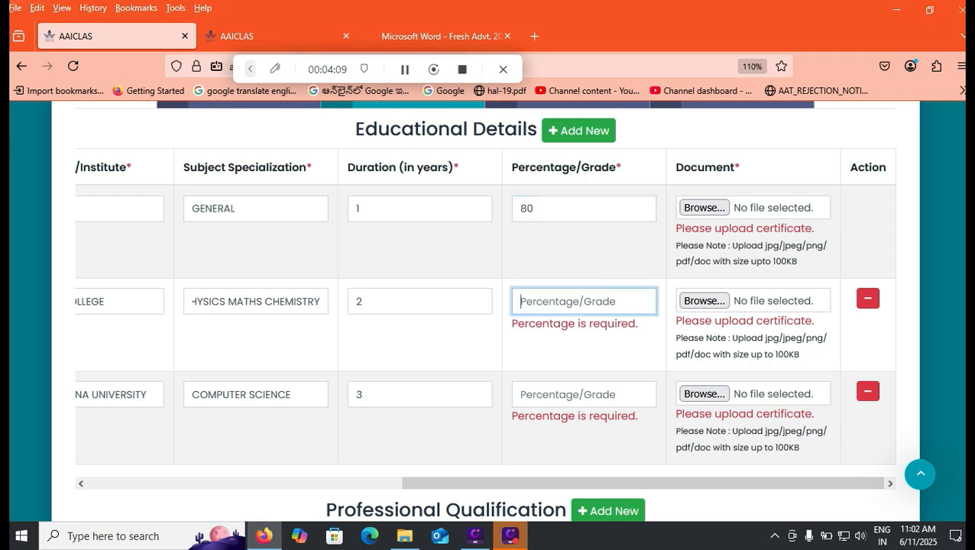
pyautogui.write('75')
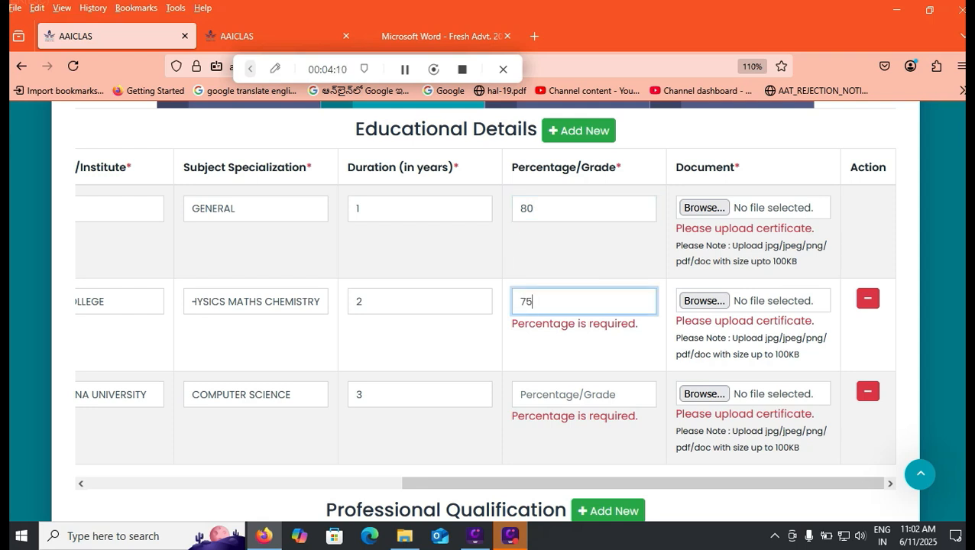
pyautogui.click(575, 394)
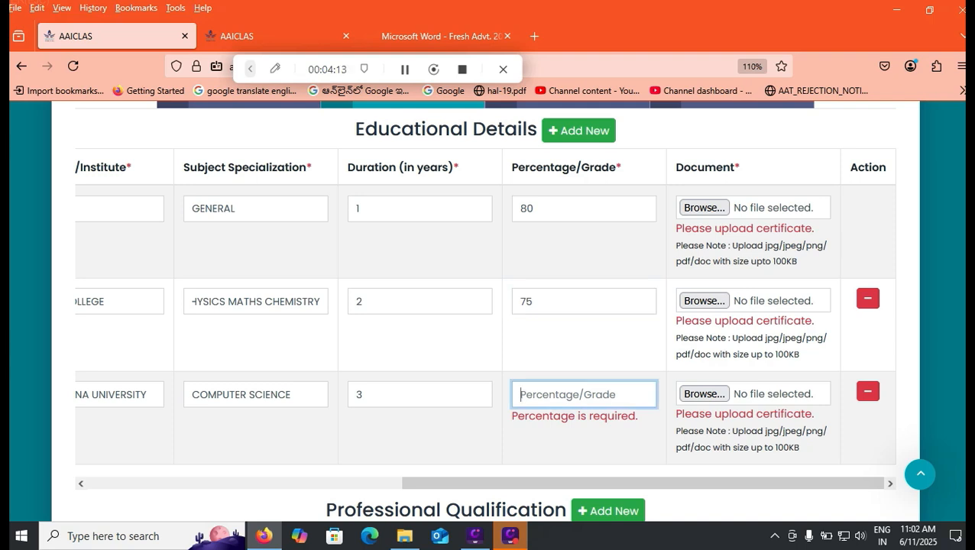
pyautogui.write('65')
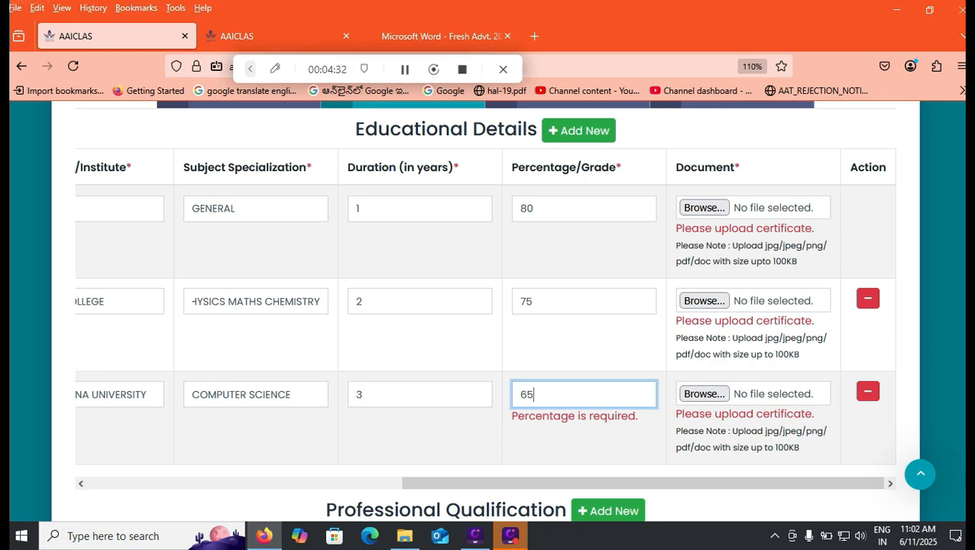
# - Try Other with DIPLOMA as the second education entry's course details, and restore the entry to 12th
pyautogui.moveTo(596, 482); pyautogui.dragTo(280, 483)
pyautogui.click(195, 302)
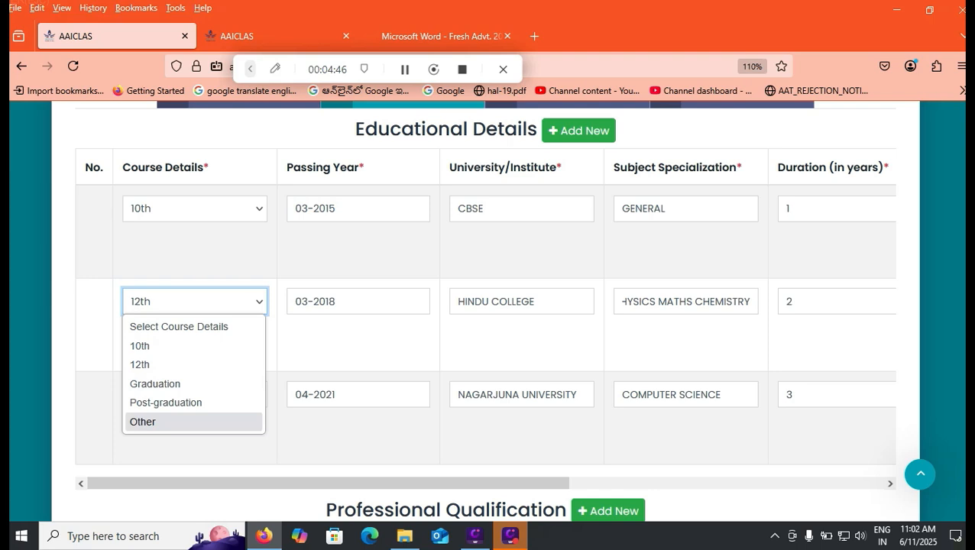
pyautogui.press('Return')
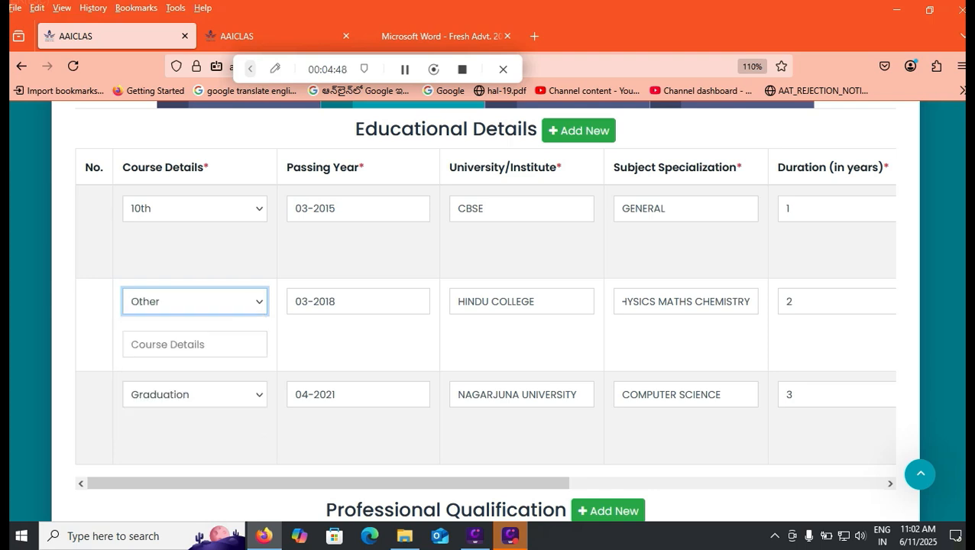
pyautogui.click(195, 345)
pyautogui.write('DIP')
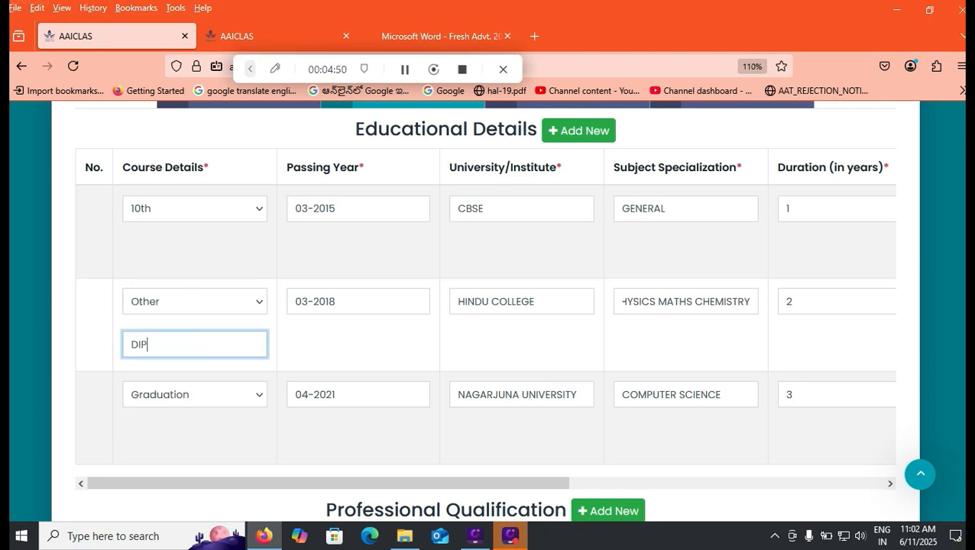
pyautogui.write('LOMA')
pyautogui.press('Tab')
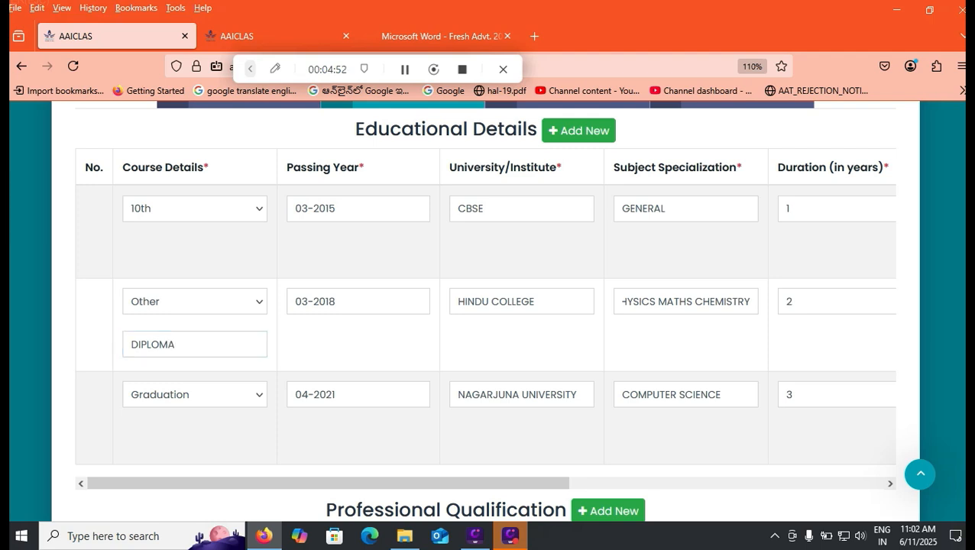
pyautogui.click(195, 302)
pyautogui.click(194, 365)
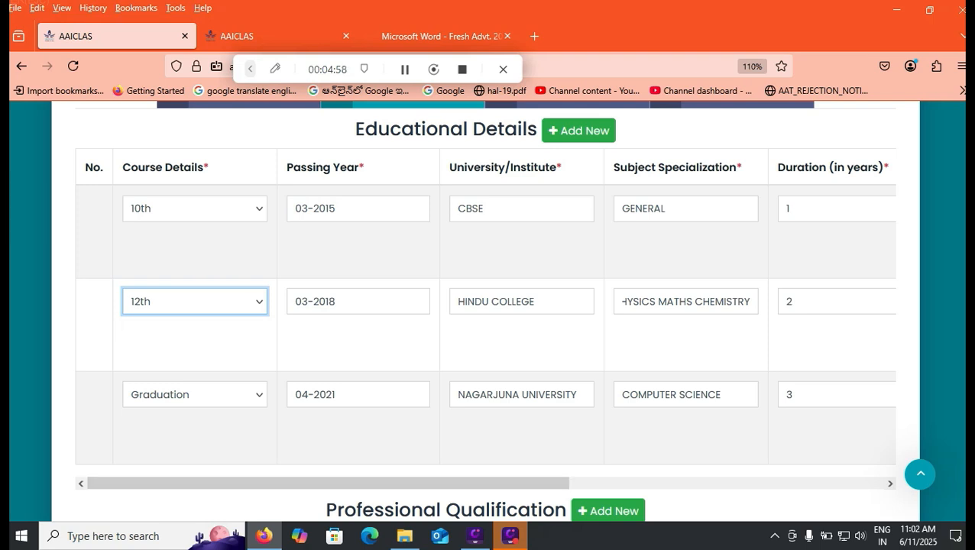
pyautogui.moveTo(329, 483); pyautogui.dragTo(605, 482)
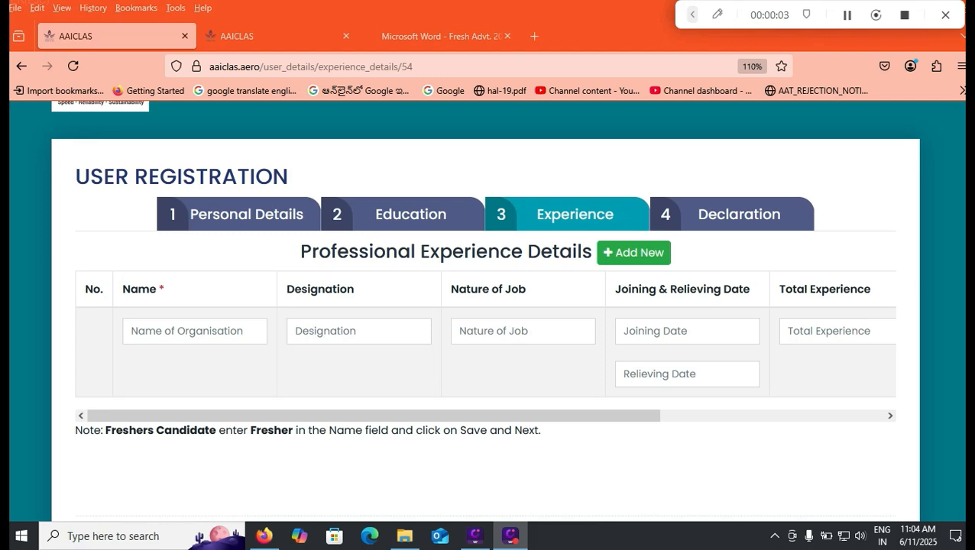
# - Switch to the recruitment advertisement PDF and go to its first page
pyautogui.hotkey('ctrl', 'Tab')
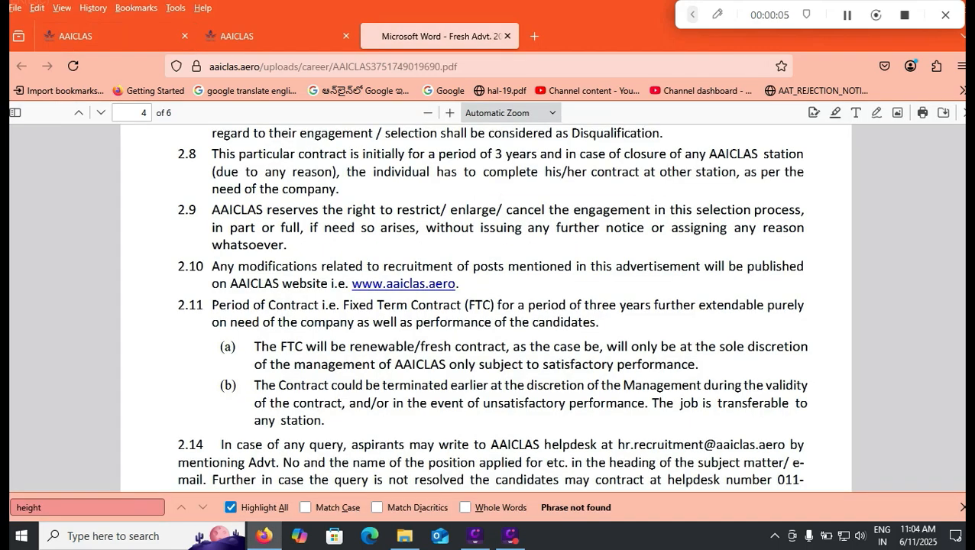
pyautogui.press('Home')
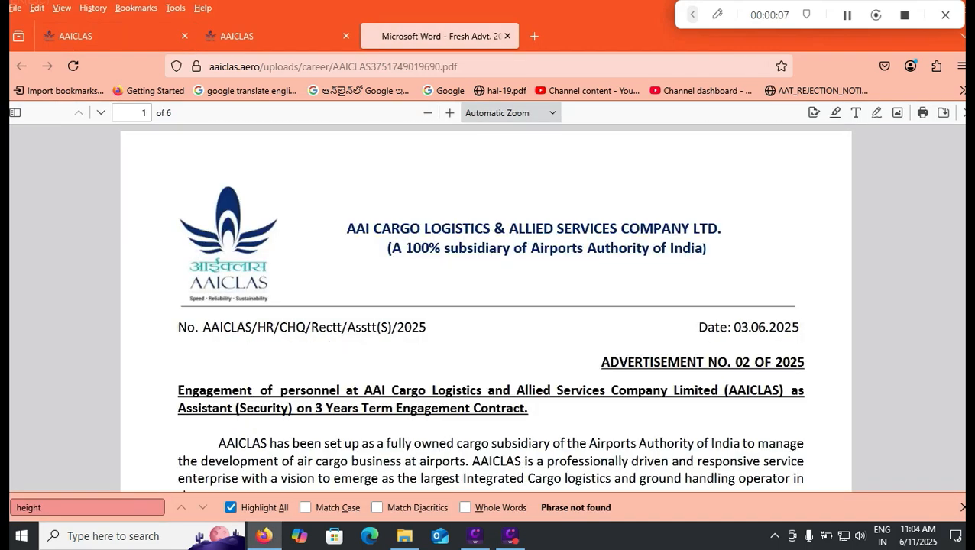
# - Return to the application, enter FRESHER as the organisation name in the professional experience details, and continue to the Declaration section
pyautogui.hotkey('ctrl', 'Tab')
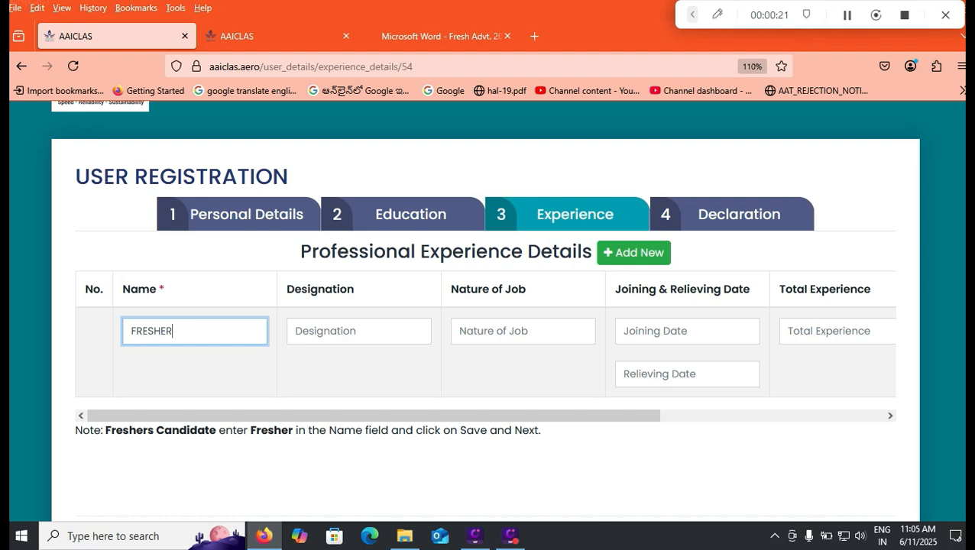
pyautogui.press('Tab')
pyautogui.press('Tab')
pyautogui.press('Tab')
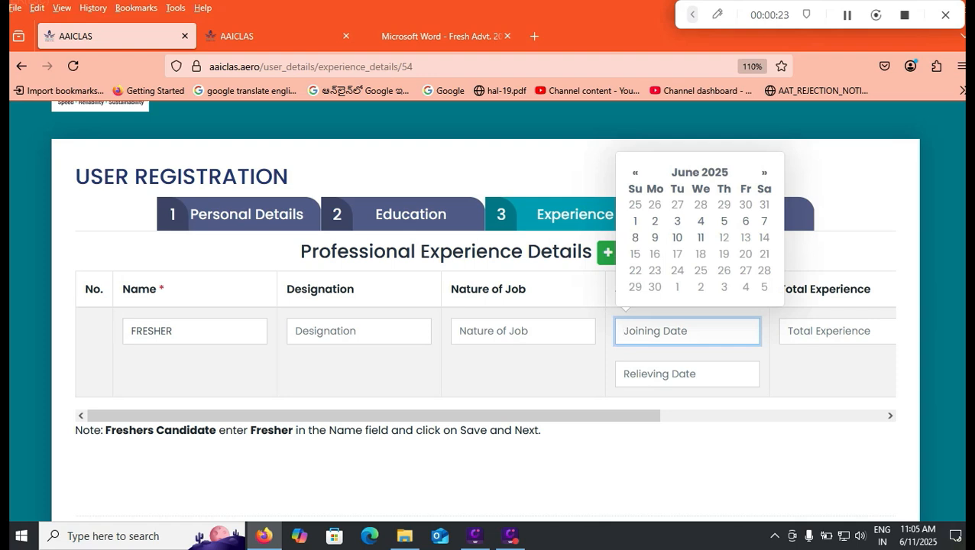
pyautogui.press('Tab')
pyautogui.press('Tab')
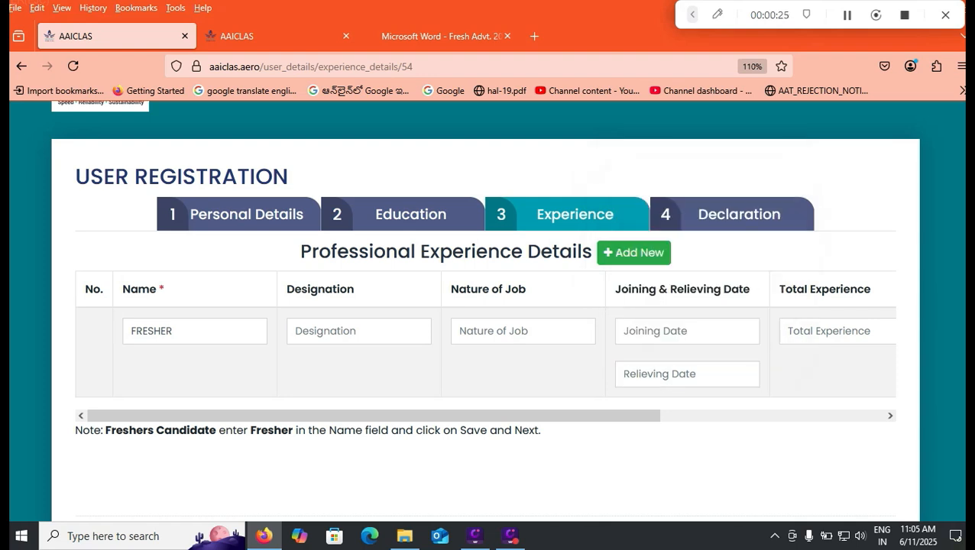
pyautogui.hscroll(5, 485, 351)
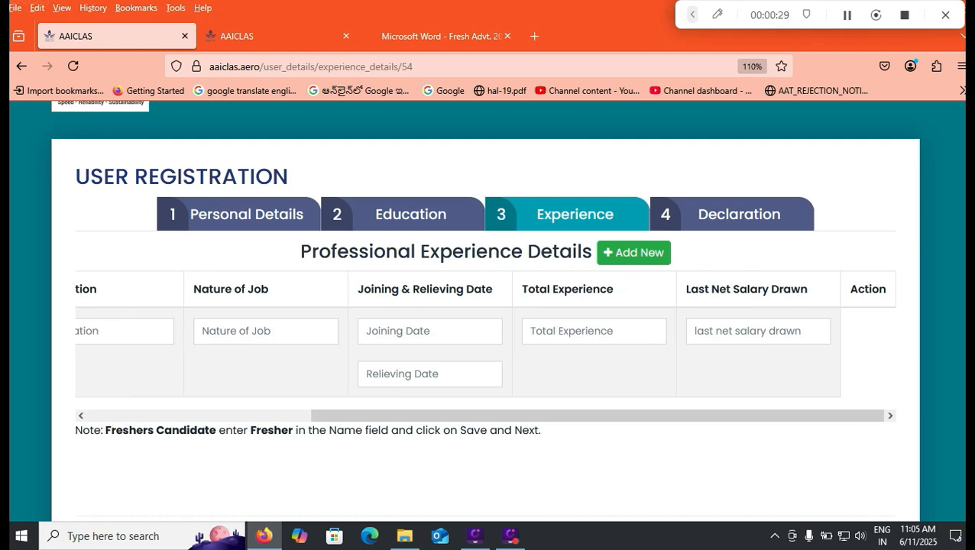
pyautogui.hscroll(-5, 485, 351)
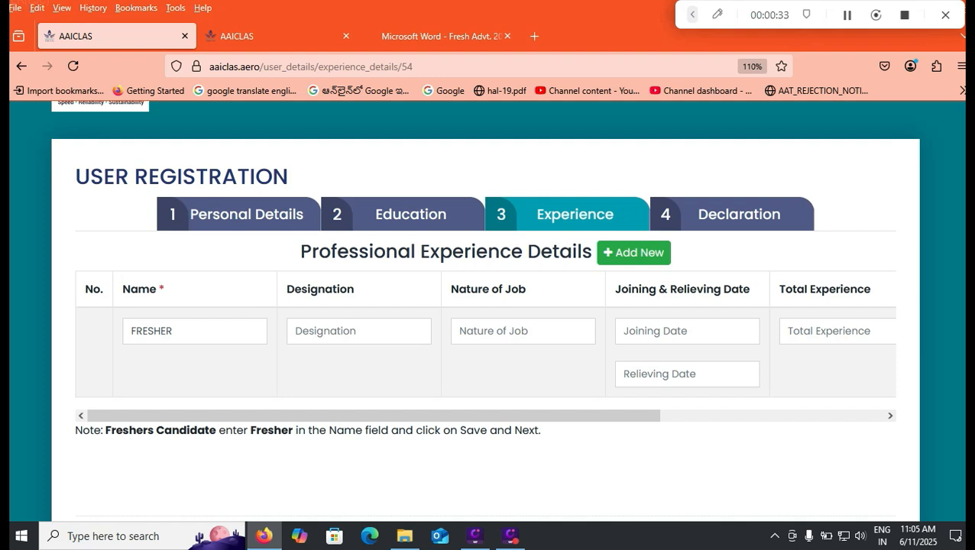
pyautogui.click(184, 331)
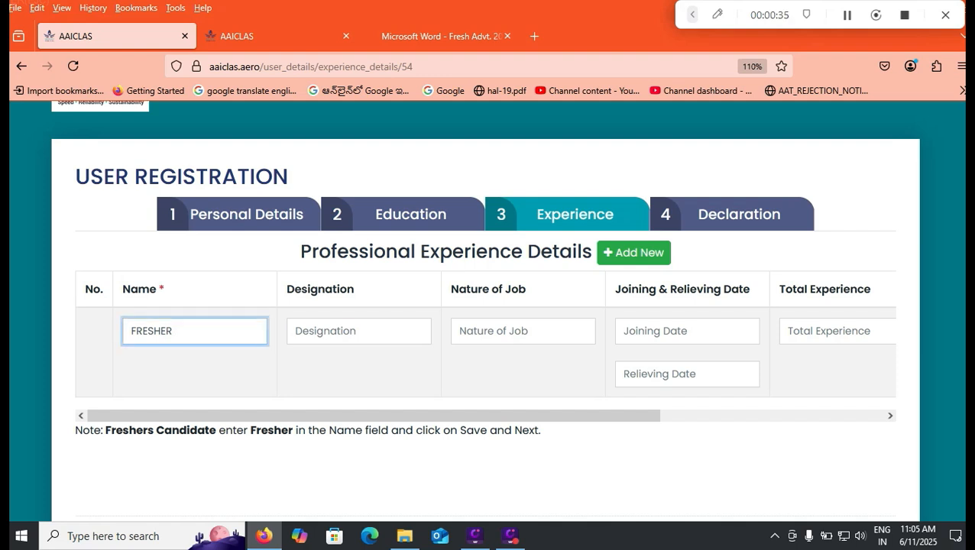
pyautogui.scroll(-2, 485, 310)
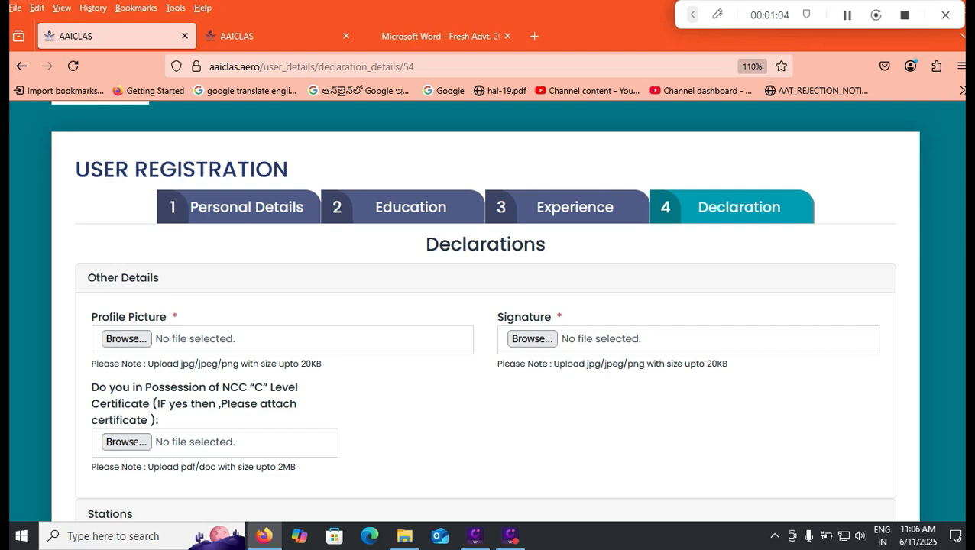
# - Set the station being applied for to Chennai and tick the statement certifying that the information is correct
pyautogui.scroll(-2, 485, 305)
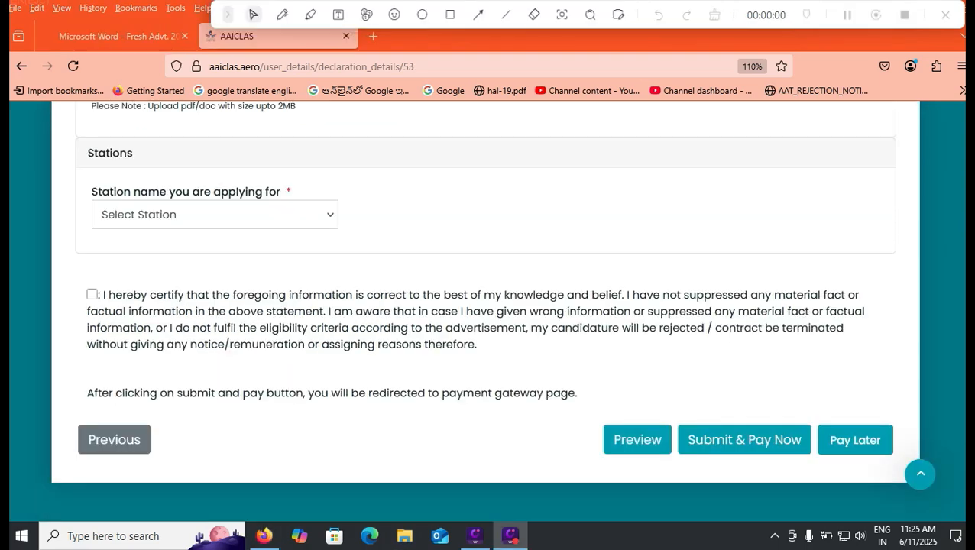
pyautogui.click(215, 215)
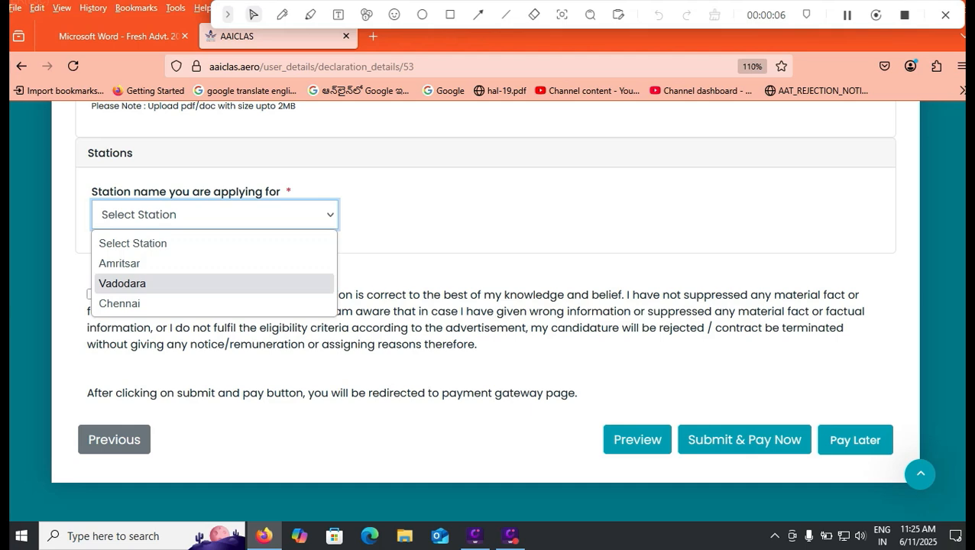
pyautogui.click(120, 305)
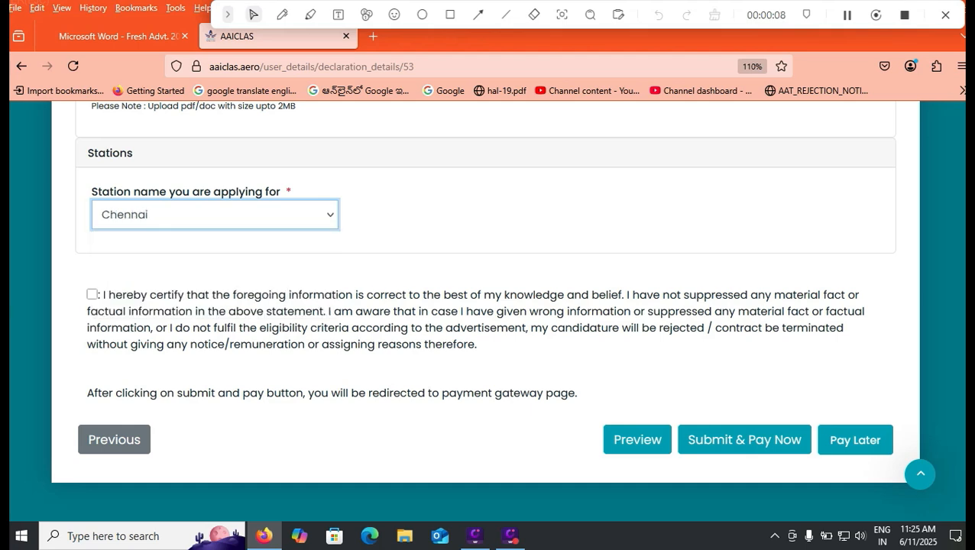
pyautogui.click(92, 294)
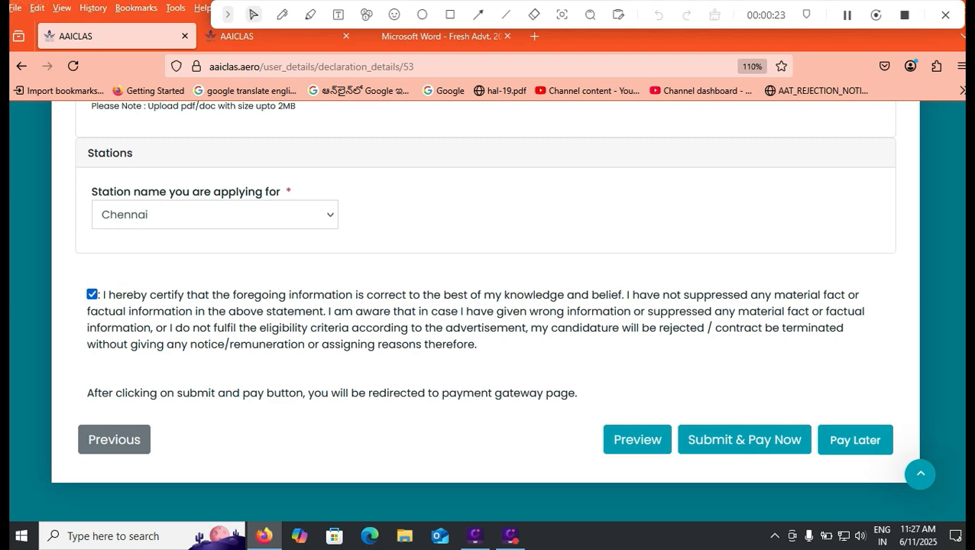
# - View the list of stations that can be applied for in the Stations section of the declaration
pyautogui.click(215, 214)
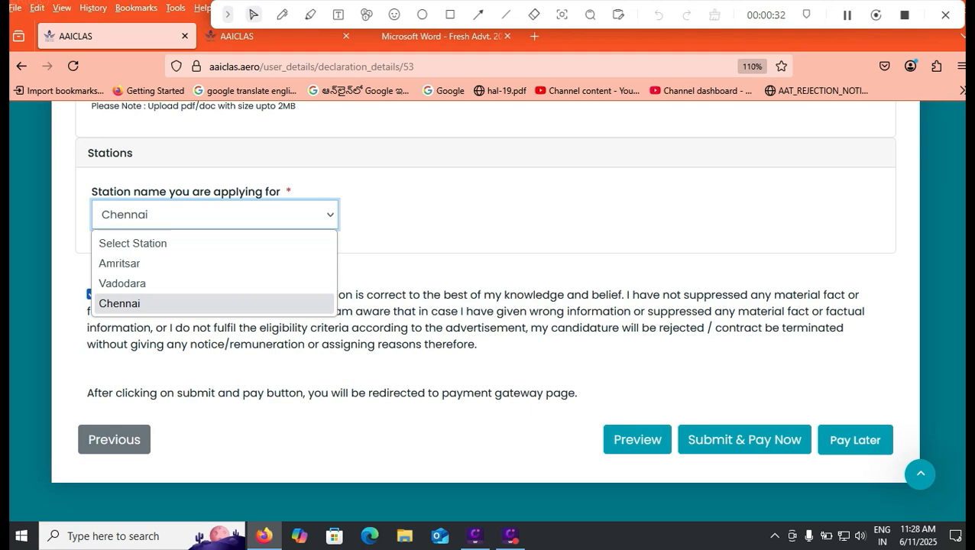
pyautogui.press('Escape')
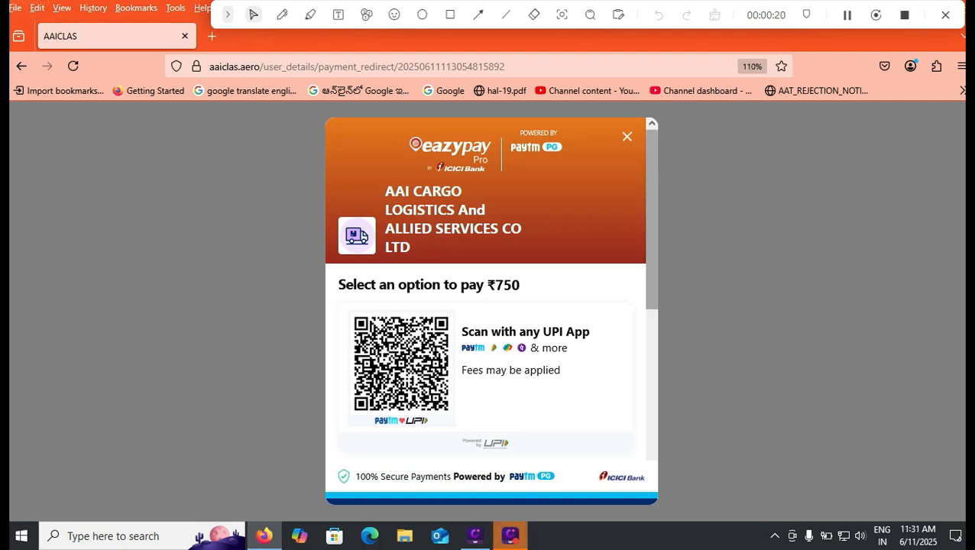
# - Review the methods offered for paying the application fee on the payment gateway page, from the UPI code to the Paytm login
pyautogui.scroll(-2, 491, 306)
pyautogui.scroll(-5, 491, 305)
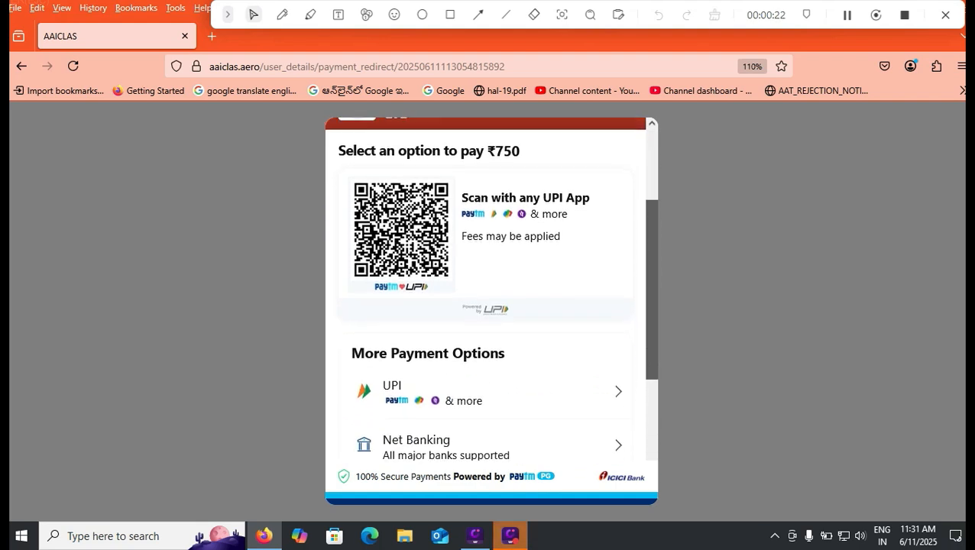
pyautogui.scroll(-1, 491, 306)
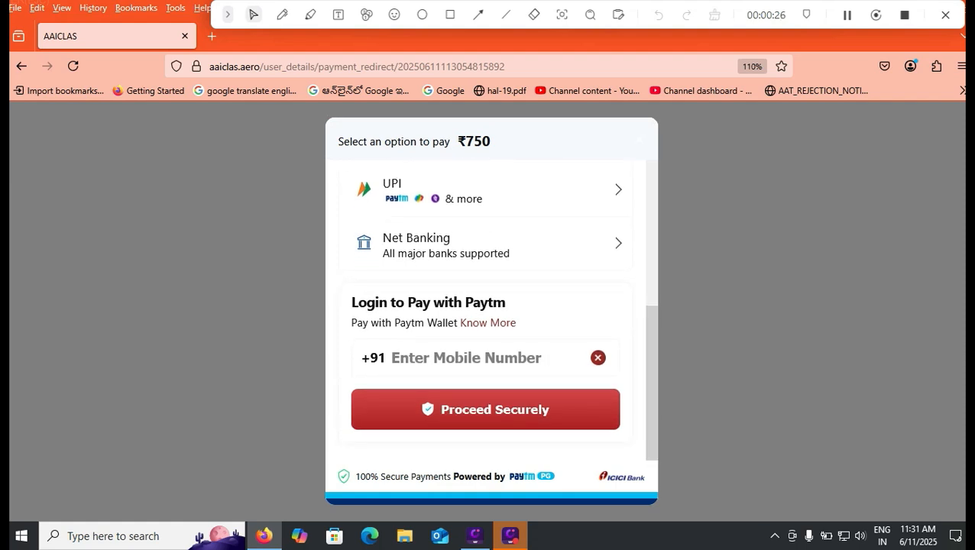
pyautogui.scroll(4, 491, 305)
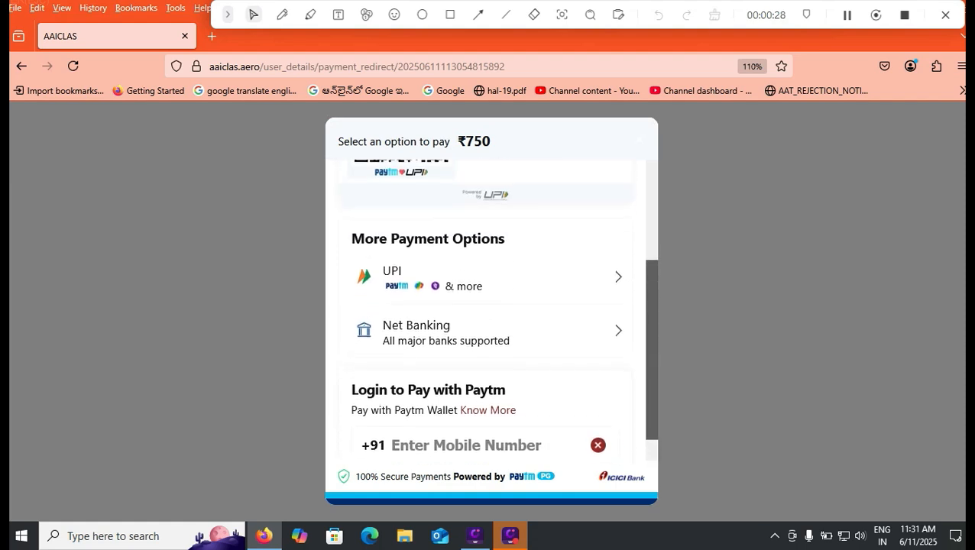
pyautogui.scroll(2, 492, 305)
pyautogui.scroll(-2, 492, 305)
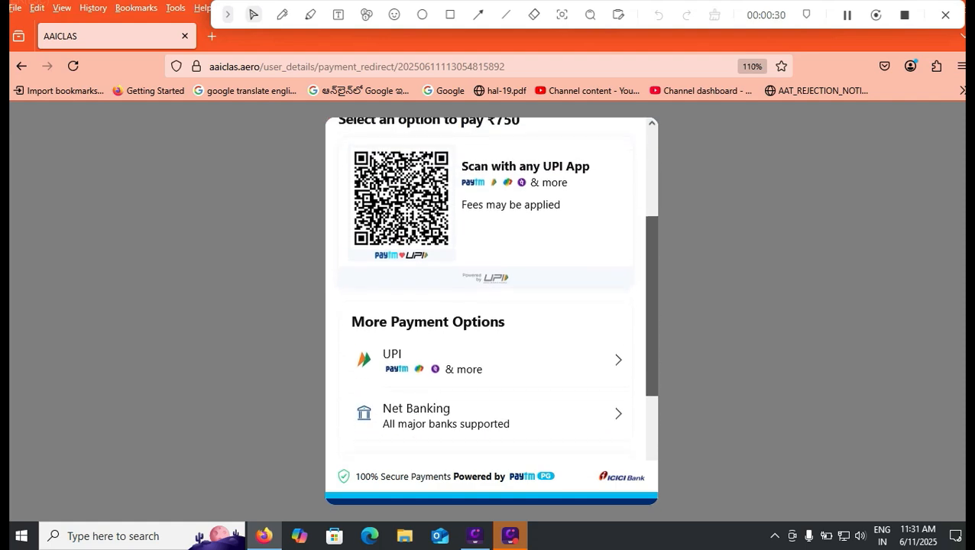
pyautogui.scroll(-4, 492, 306)
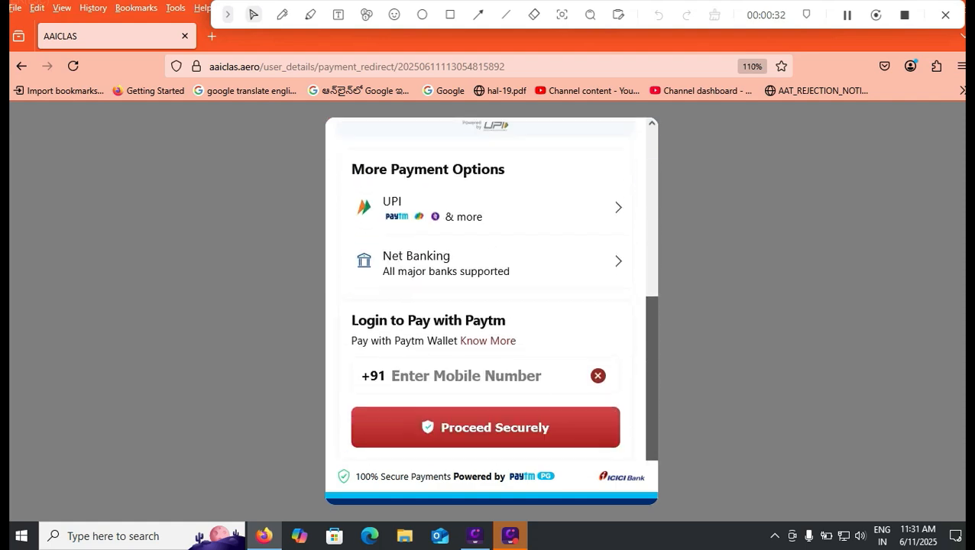